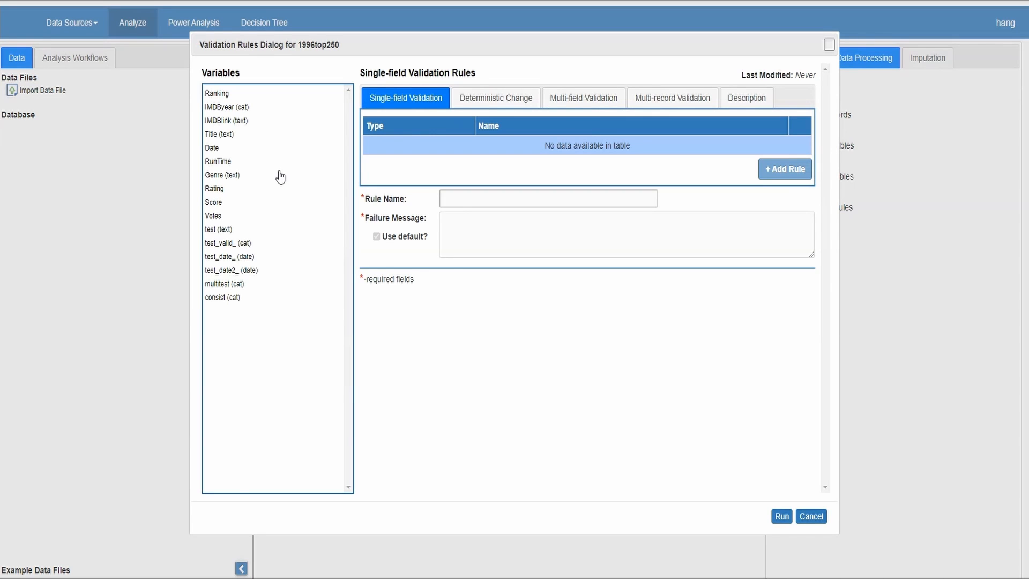
Create and run a single-field Number Range validation rule for the Rating variable with a value range of 7 to 10
left_click(214, 192)
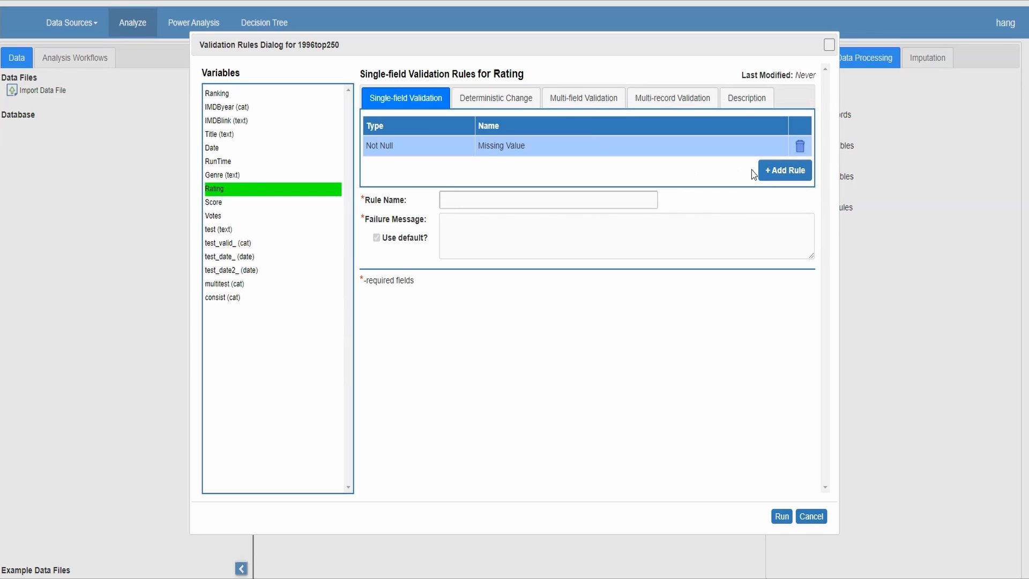
left_click(775, 173)
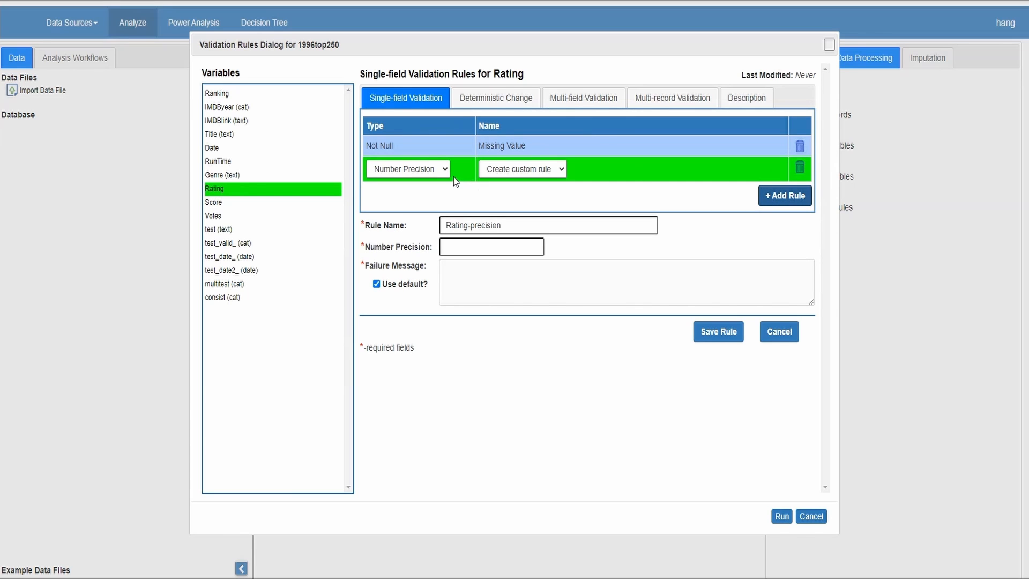
left_click(444, 171)
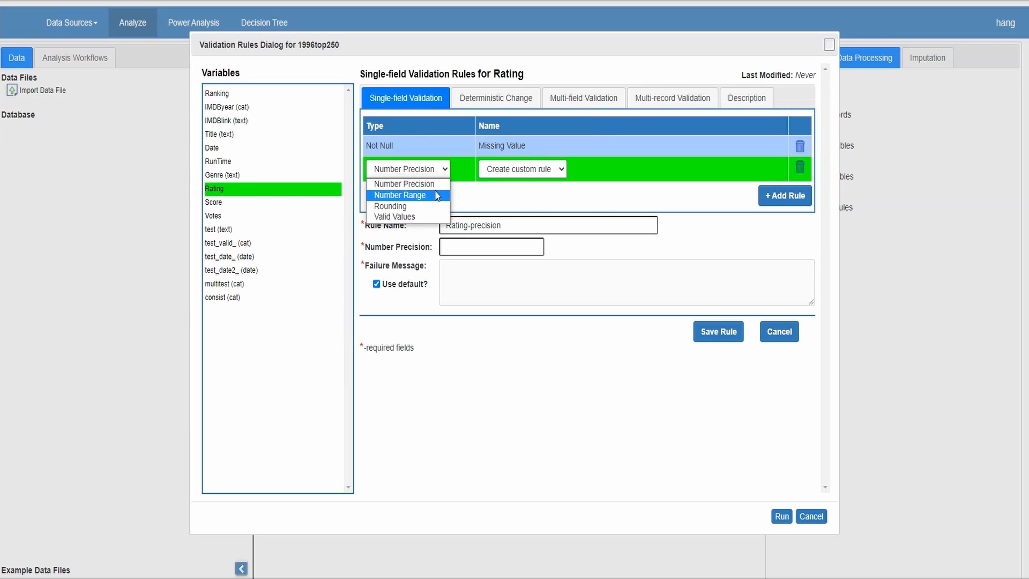
left_click(435, 196)
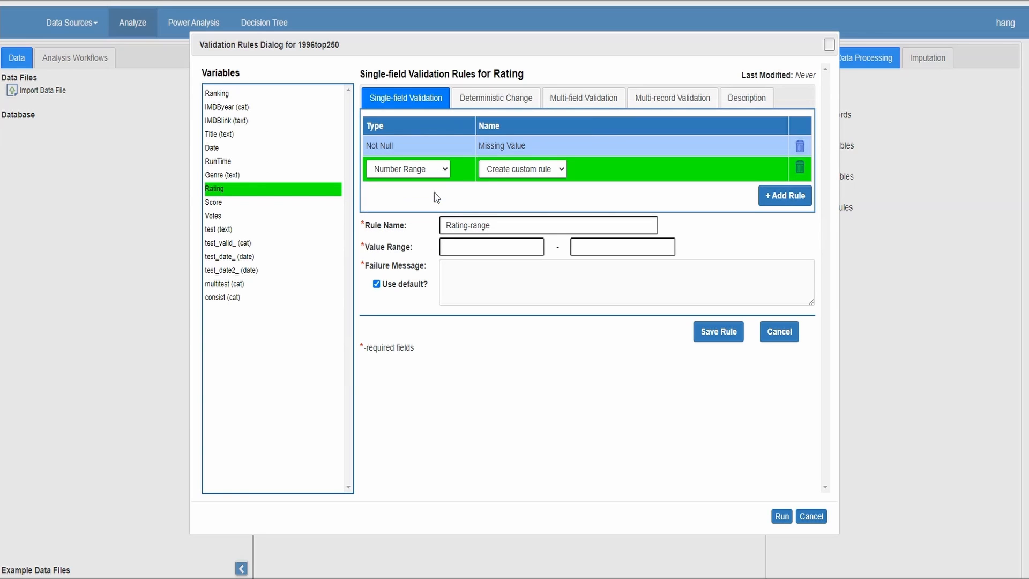
left_click(466, 246)
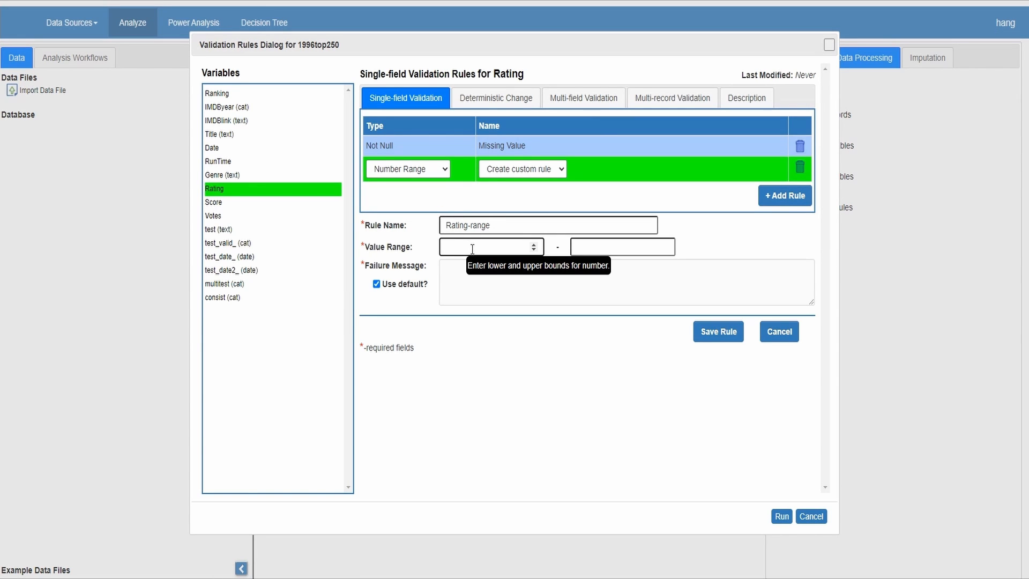
type("7")
left_click(617, 243)
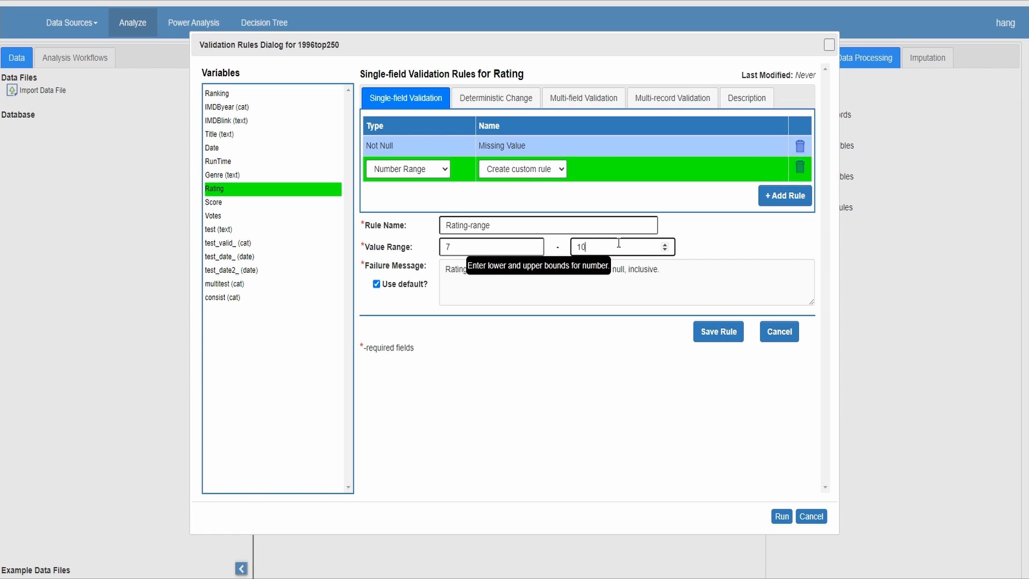
left_click(703, 335)
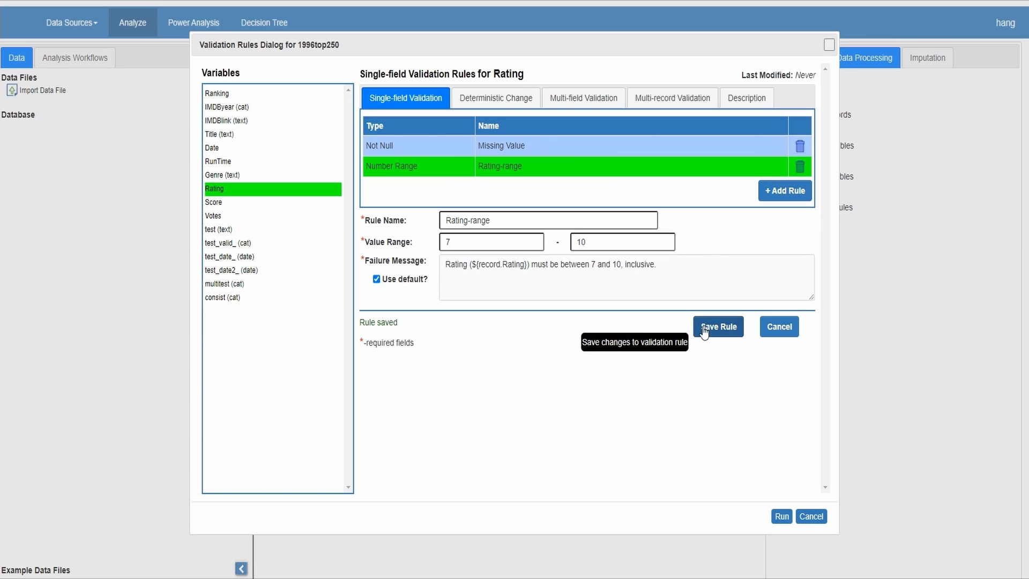
left_click(782, 517)
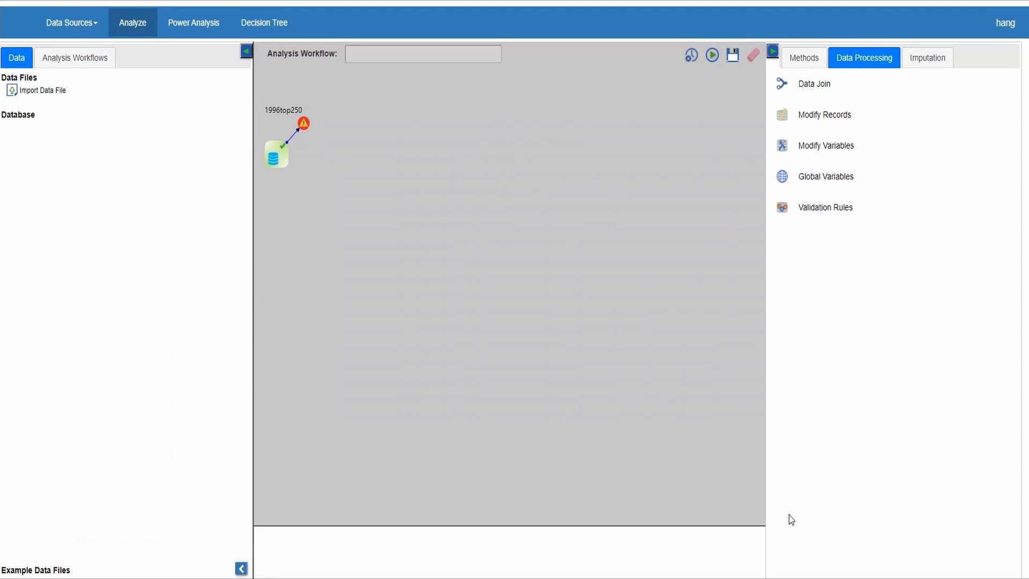
Open the validated records of 1996top250, filter them to Rating violations and look through the flagged records
left_click(301, 127)
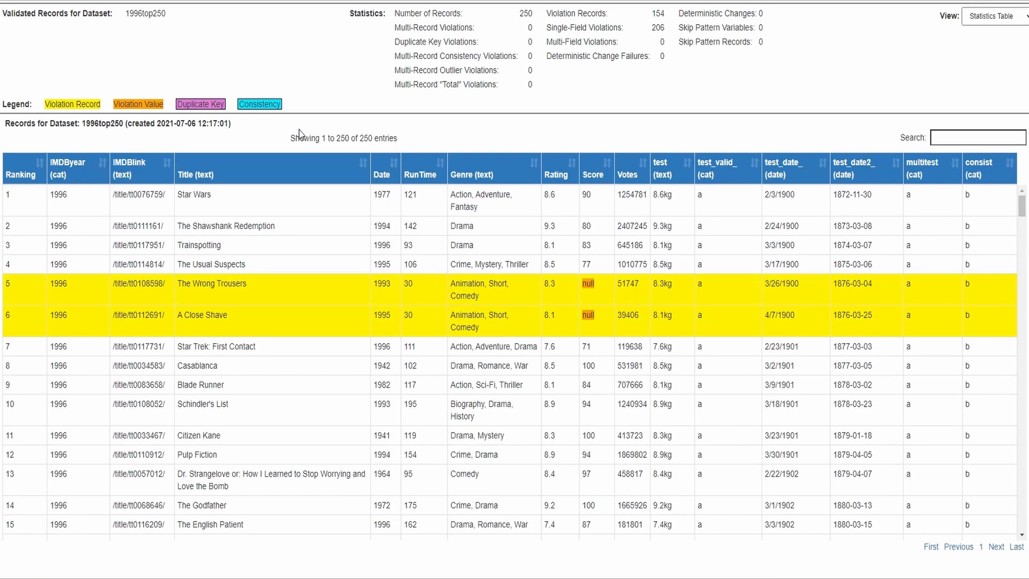
right_click(558, 170)
left_click(570, 177)
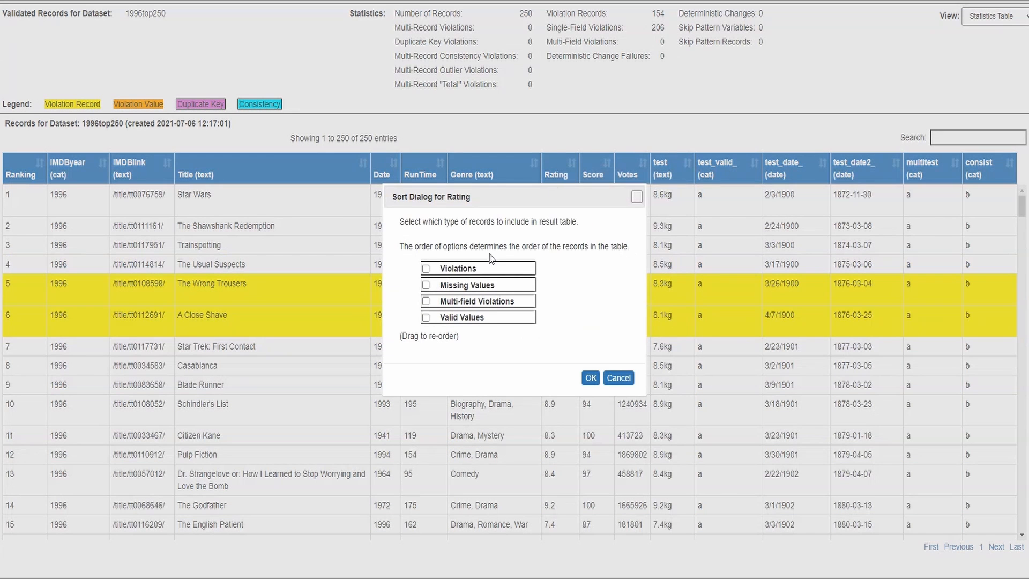
left_click(426, 269)
left_click(593, 378)
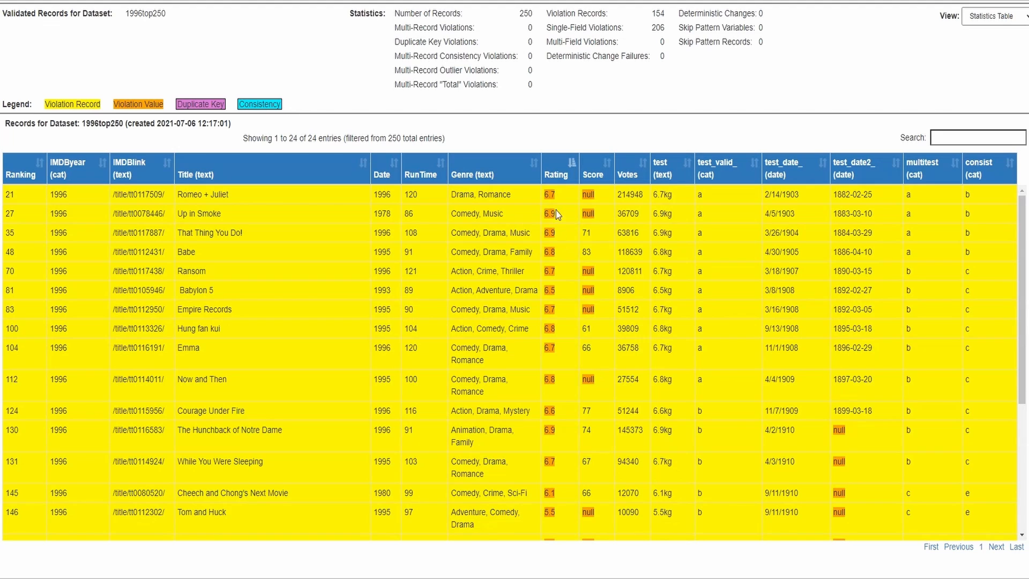
scroll(562, 264, "down", 5)
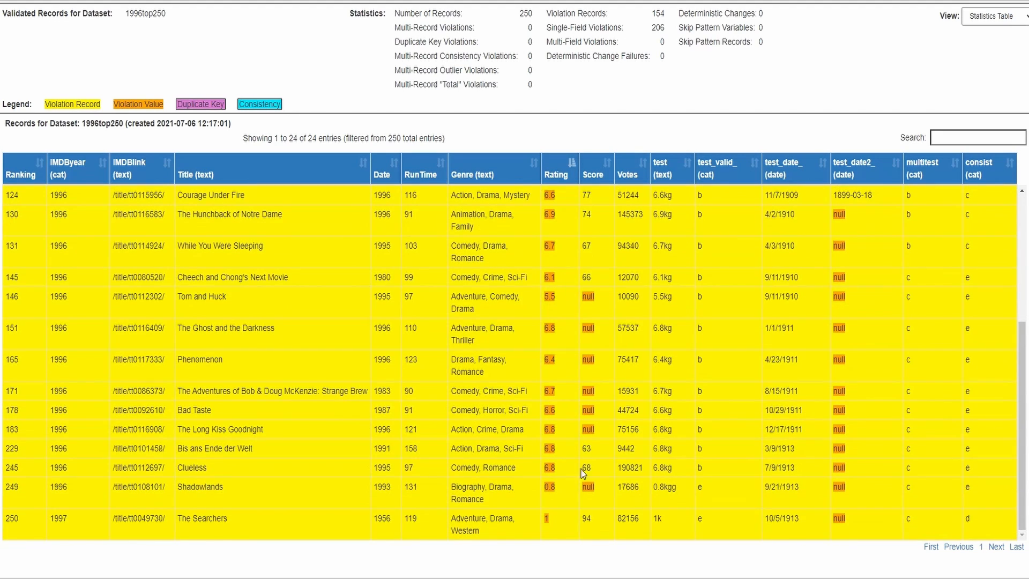
scroll(548, 338, "up", 4)
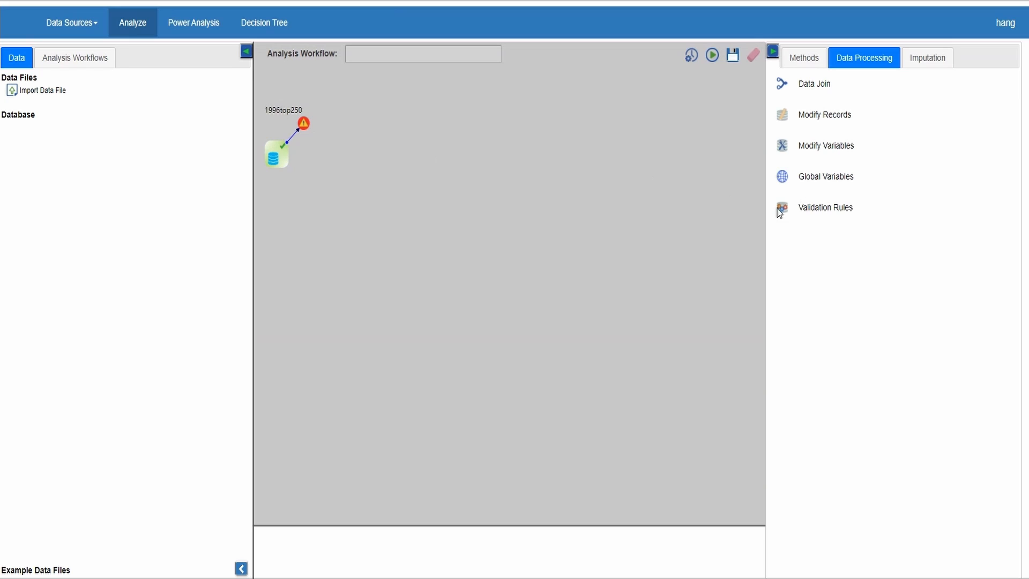
Add a multi-field Groovy Expression rule named GC to the 1996top250 dataset with the expression "if (record.Rating*10>record.Score) return true else false"
left_click_drag(779, 210, 270, 157)
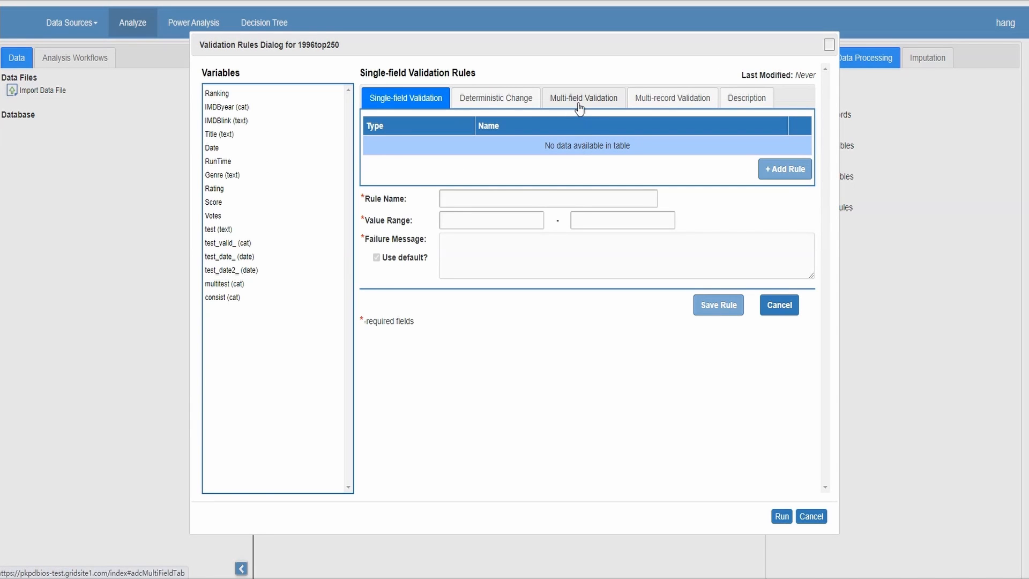
left_click(580, 103)
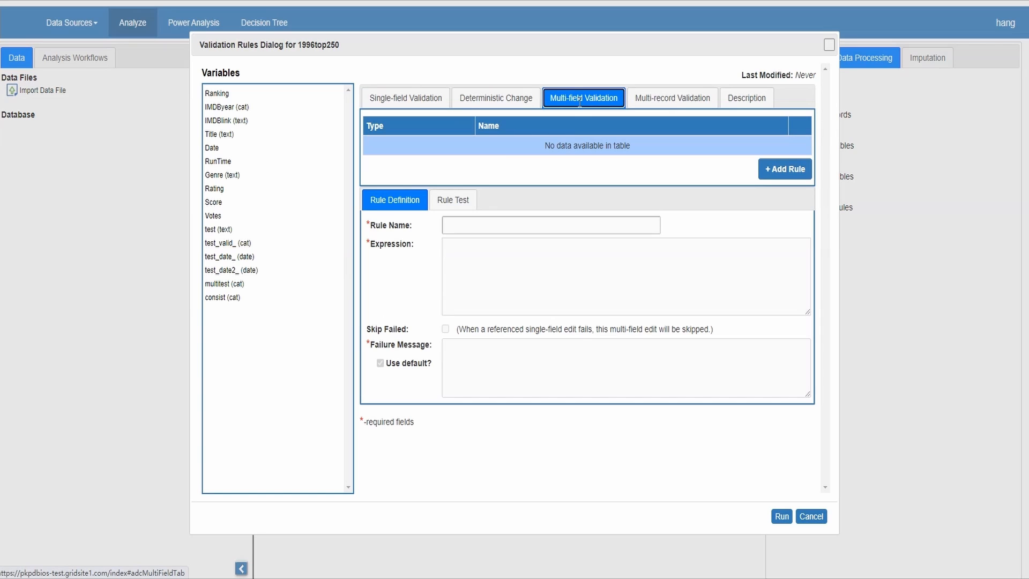
left_click(774, 170)
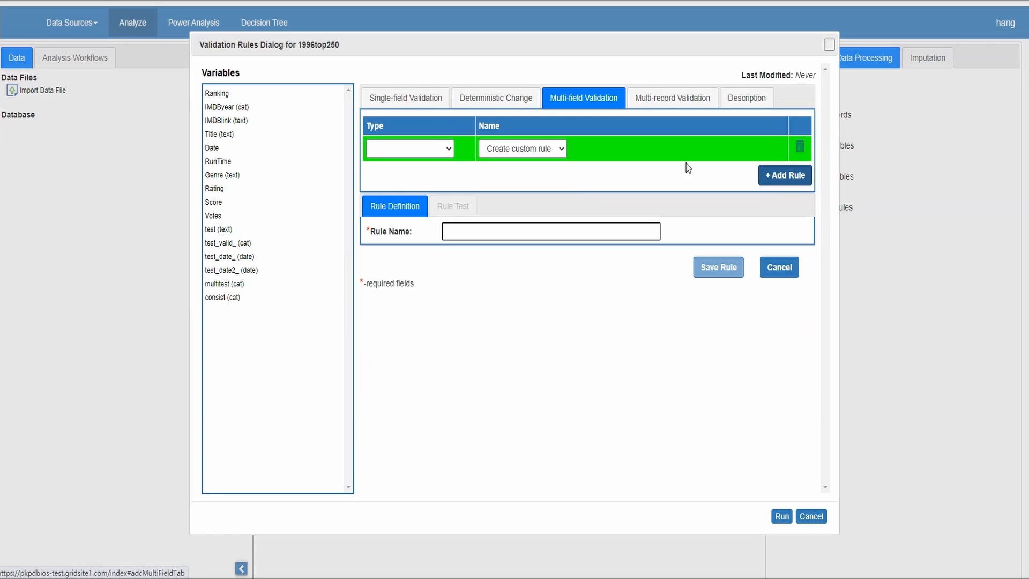
left_click(442, 149)
left_click(420, 176)
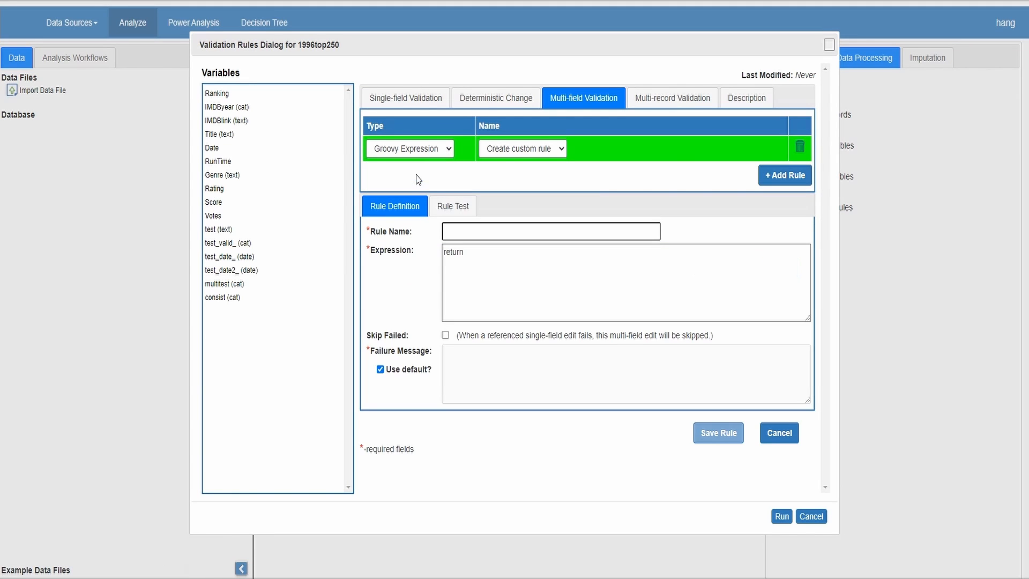
left_click(467, 232)
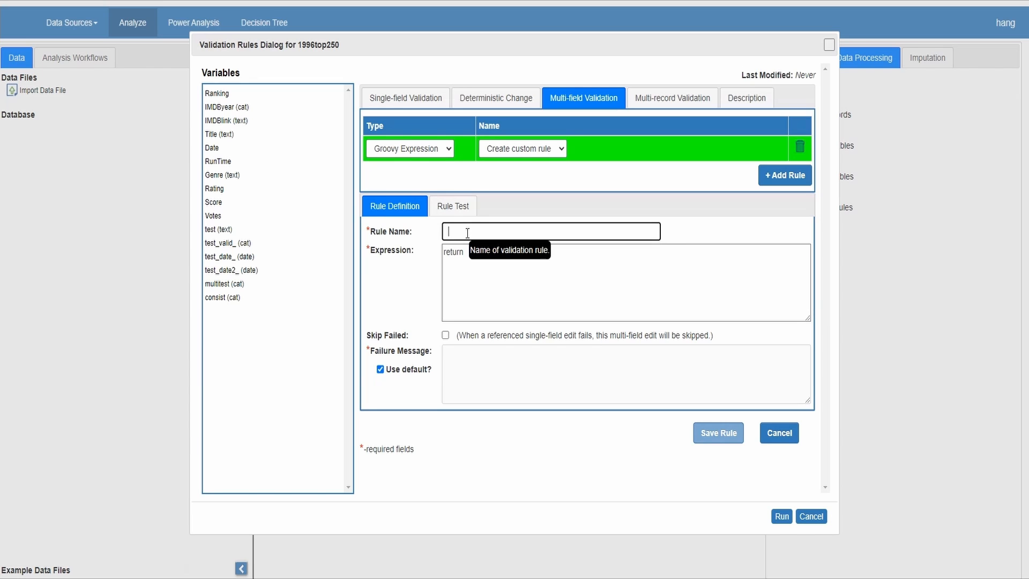
type("GC")
left_click(529, 250)
type("if (record.Rating*10>record.Score) return true else false")
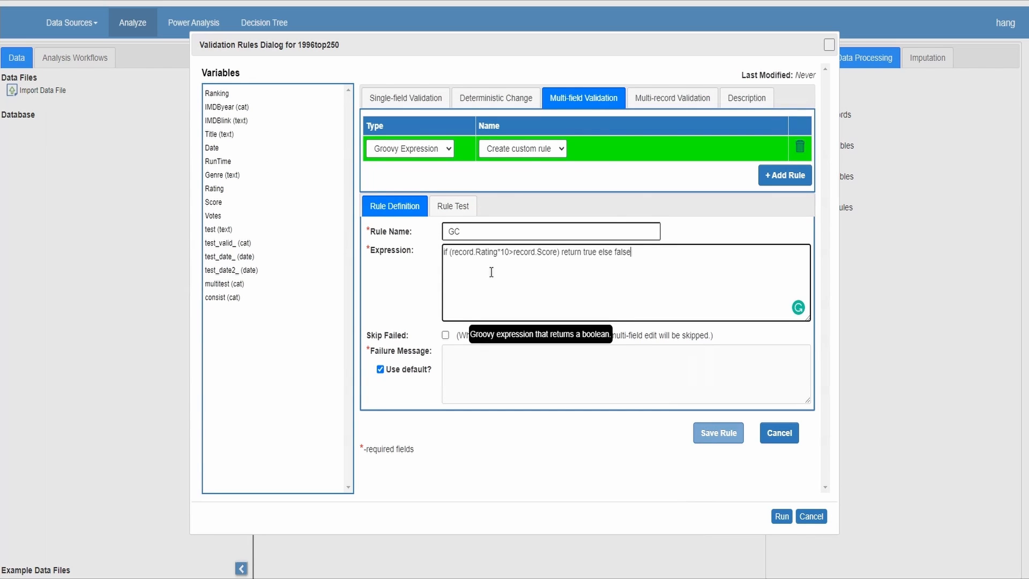
Test the GC rule with Rating 7 and Score 80, and again with Rating 9
left_click(452, 209)
left_click(451, 251)
type("7")
left_click(451, 270)
type("80")
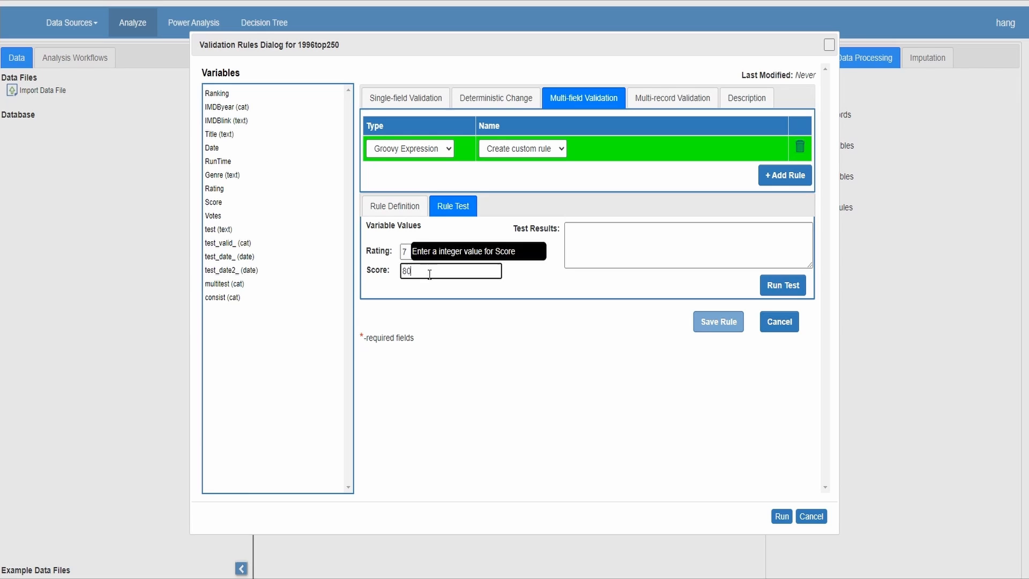
left_click(785, 285)
double_click(405, 252)
type("9")
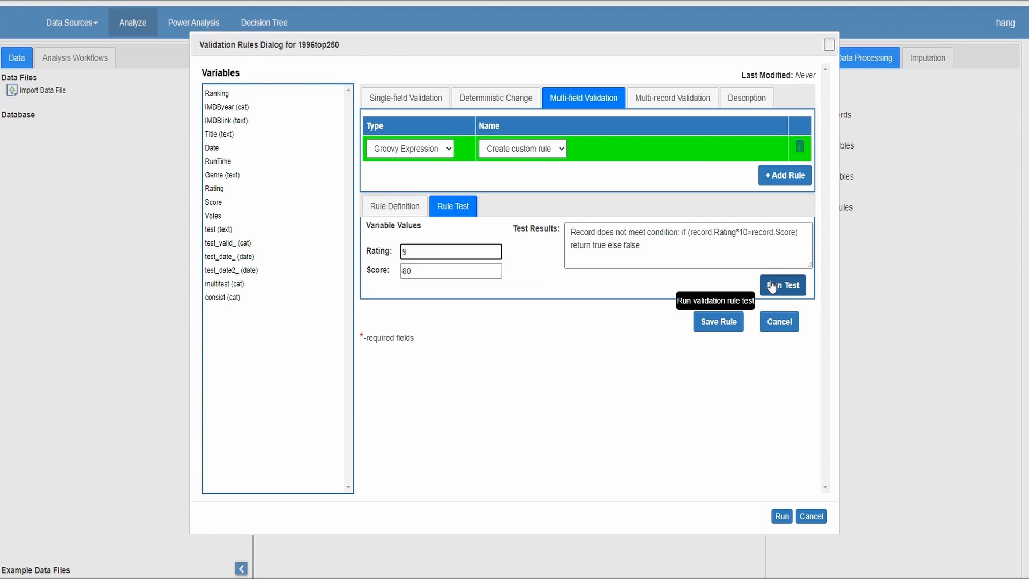
left_click(783, 285)
Save the GC rule, run it on the dataset and open the validated records
left_click(719, 322)
left_click(782, 516)
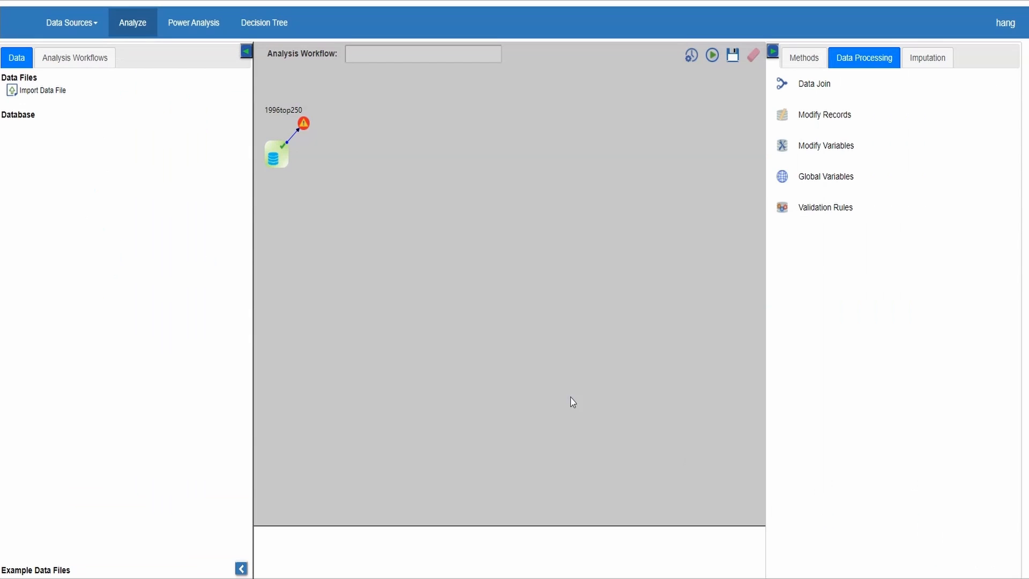
left_click(303, 124)
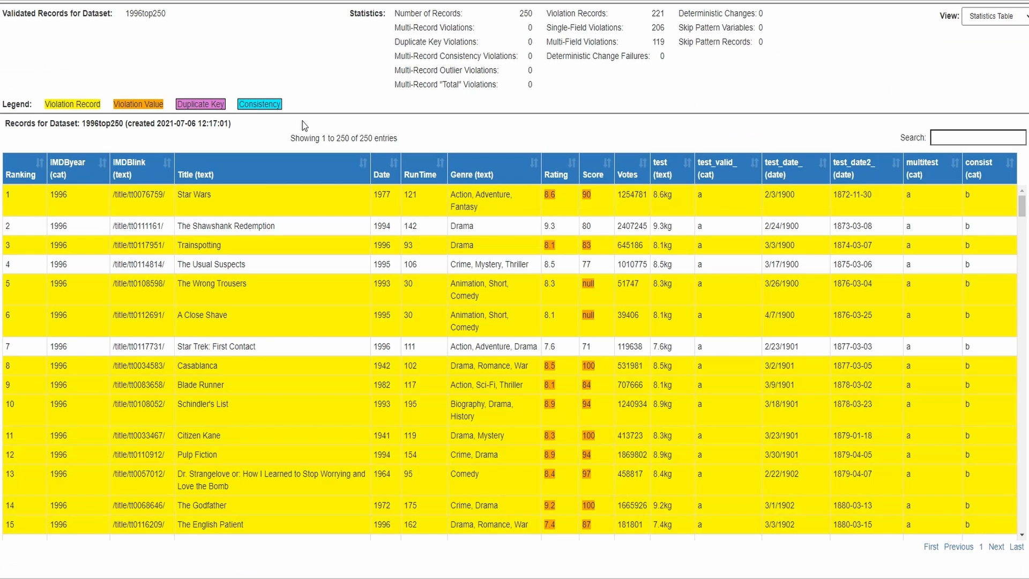
Filter the validated records to multi-field violations on Rating and look through them
left_click(555, 171)
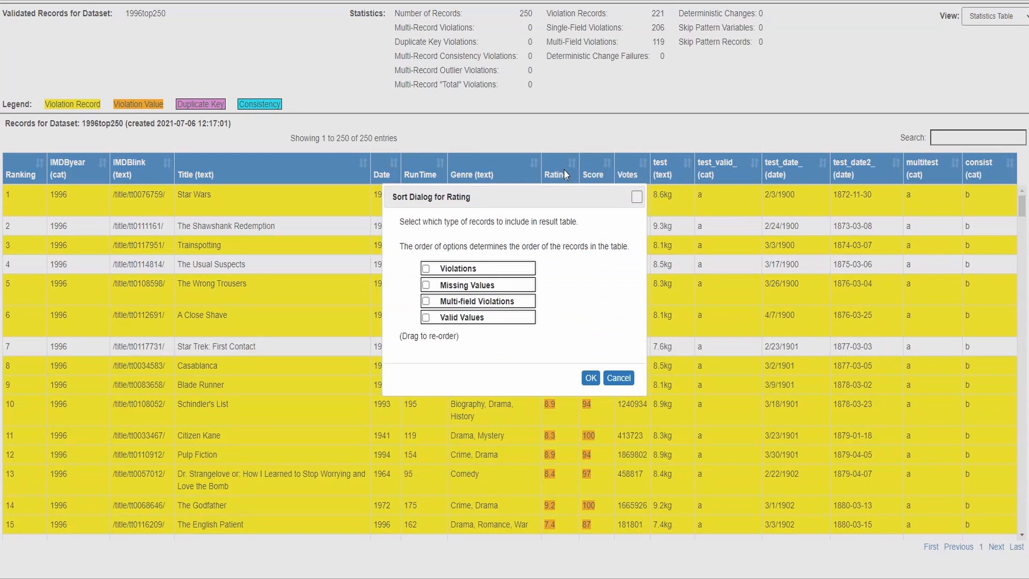
left_click(455, 301)
left_click(591, 379)
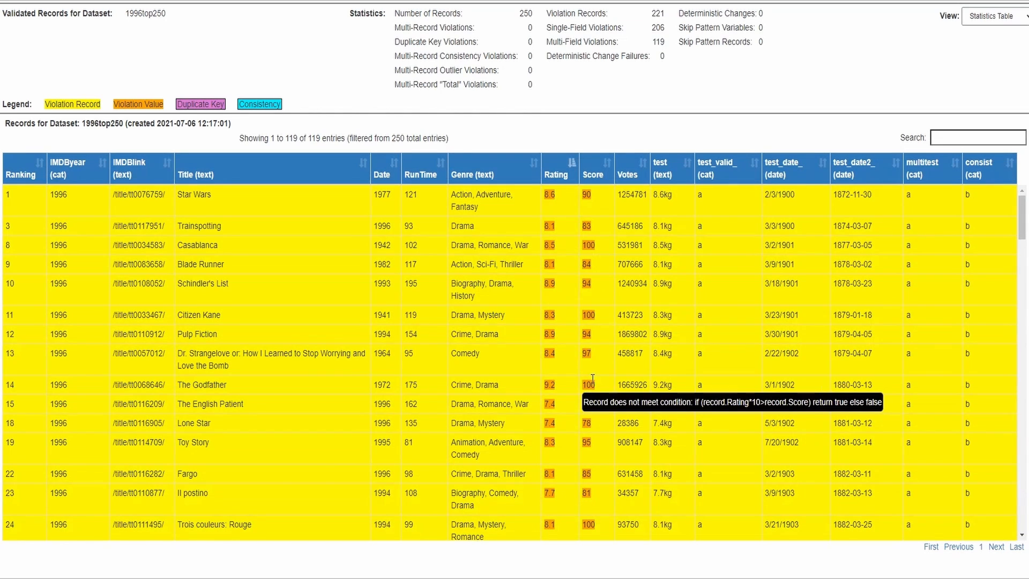
scroll(562, 237, "down", 3)
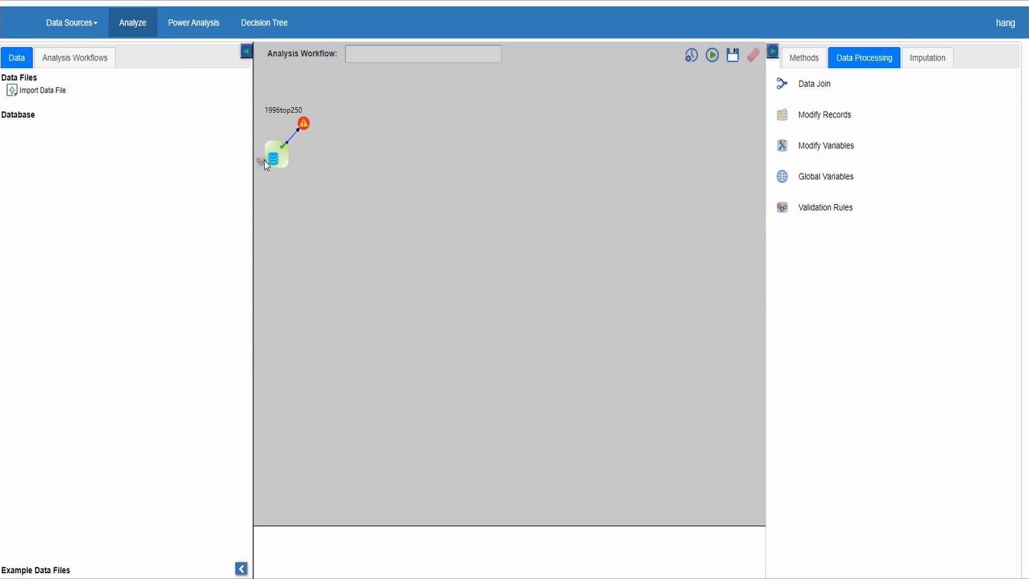
Apply Validation Rules to the 1996top250 dataset again and add a multi-record Consistency rule named CC
mouse_move(278, 160)
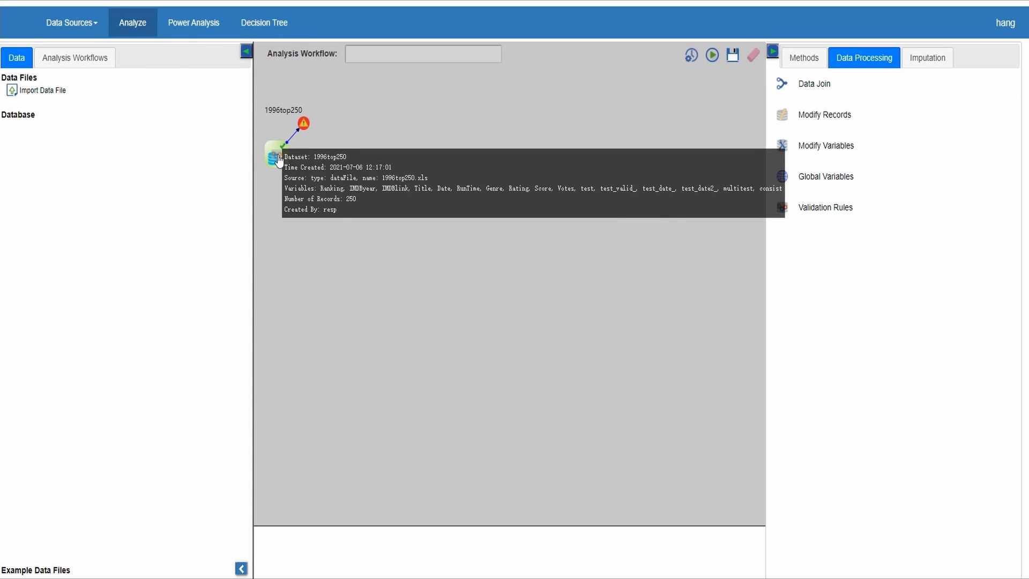
left_click(277, 160)
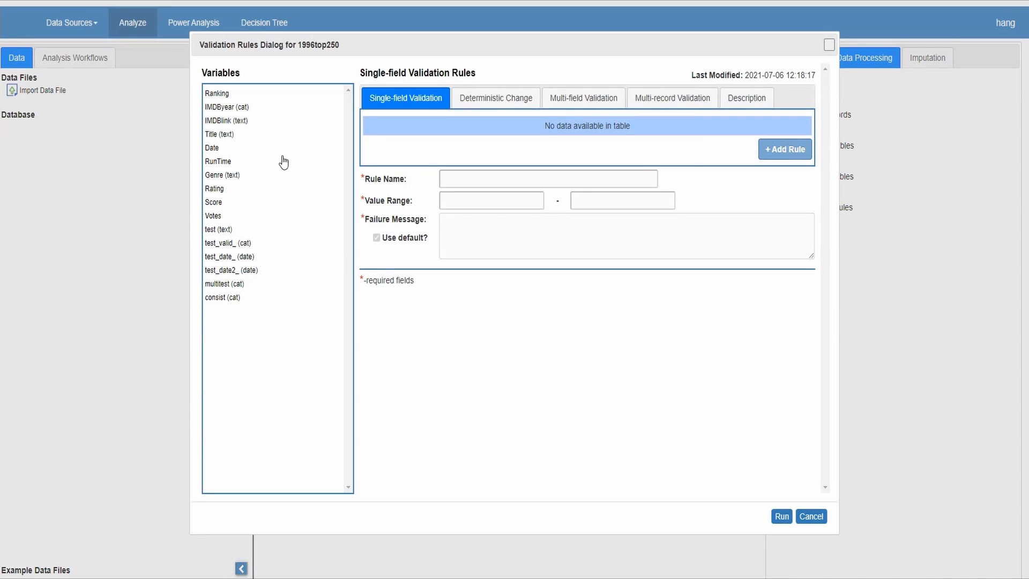
left_click(656, 101)
left_click(775, 176)
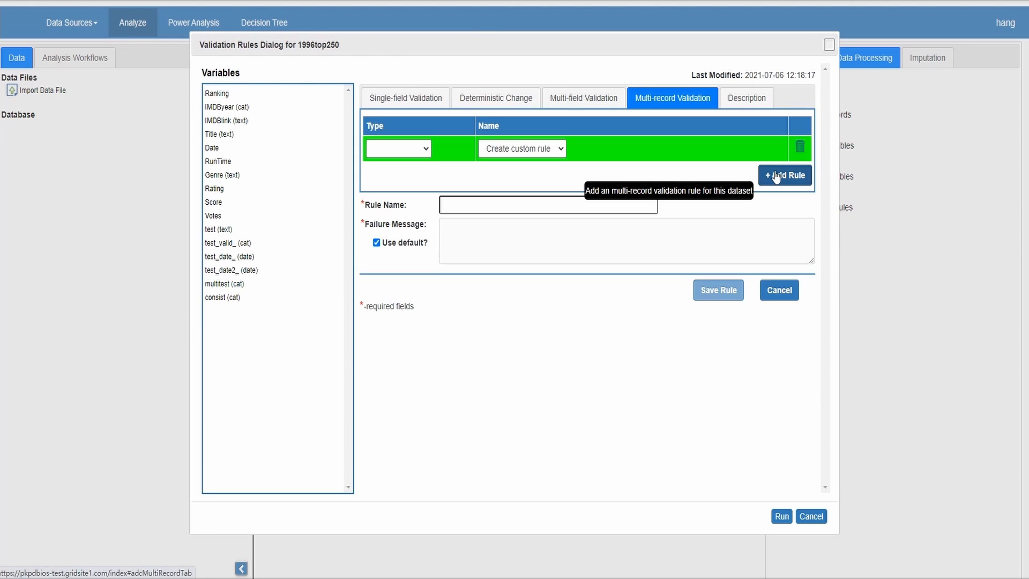
left_click(421, 149)
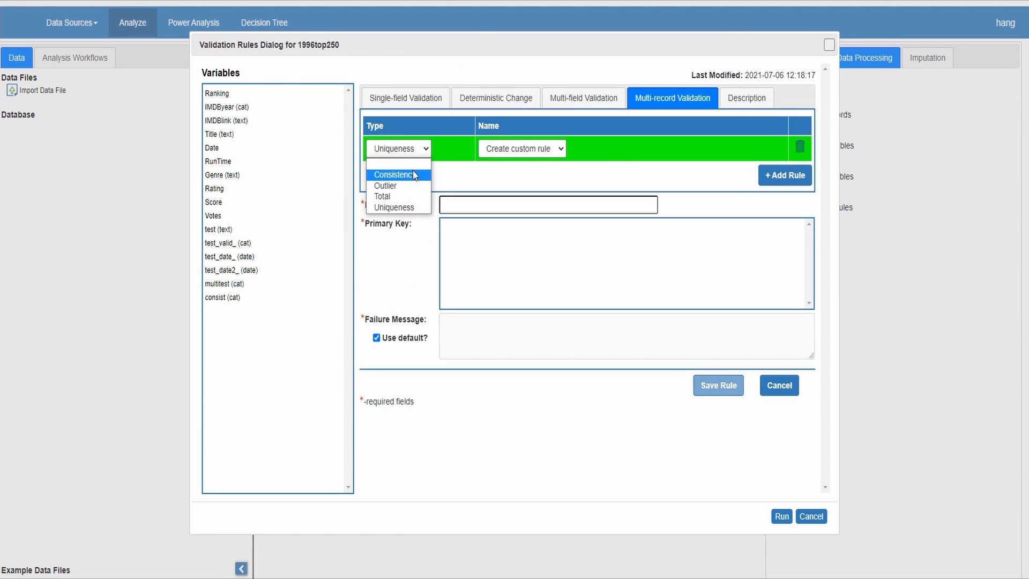
left_click(415, 176)
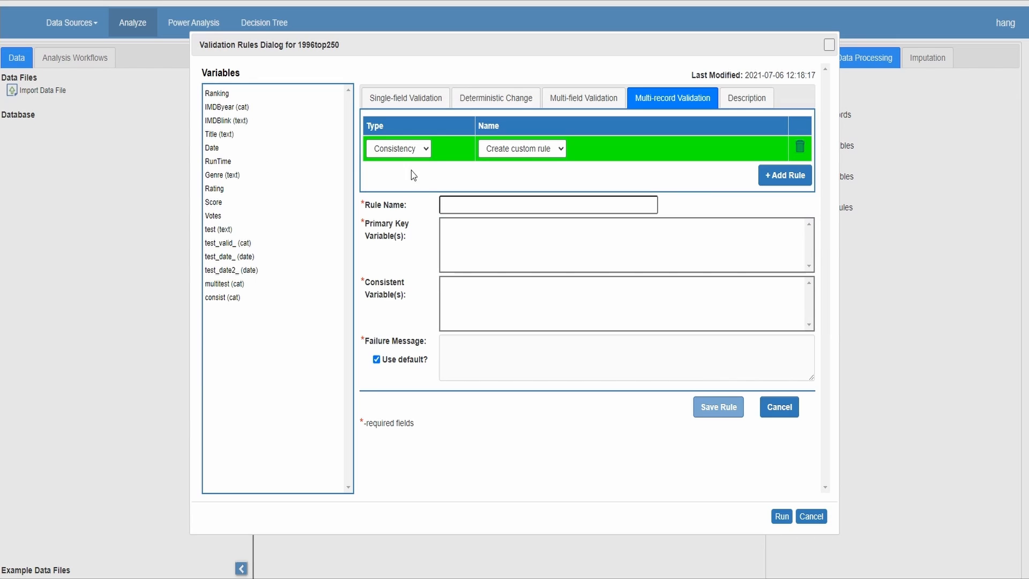
left_click(456, 206)
type("CC")
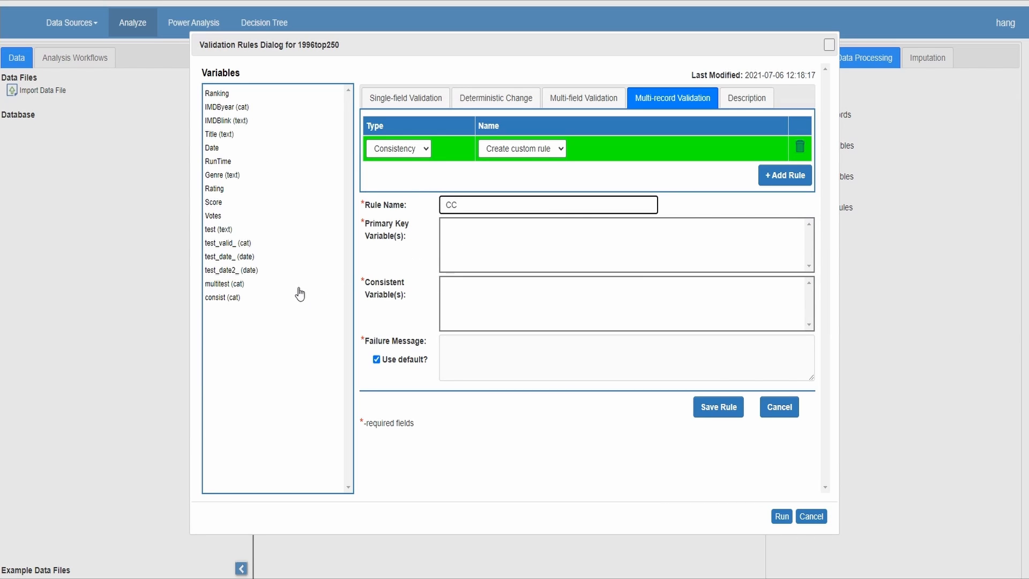
Set multitest as the primary key variable and consist as the consistent variable of the CC rule, and save it
left_click_drag(249, 284, 464, 242)
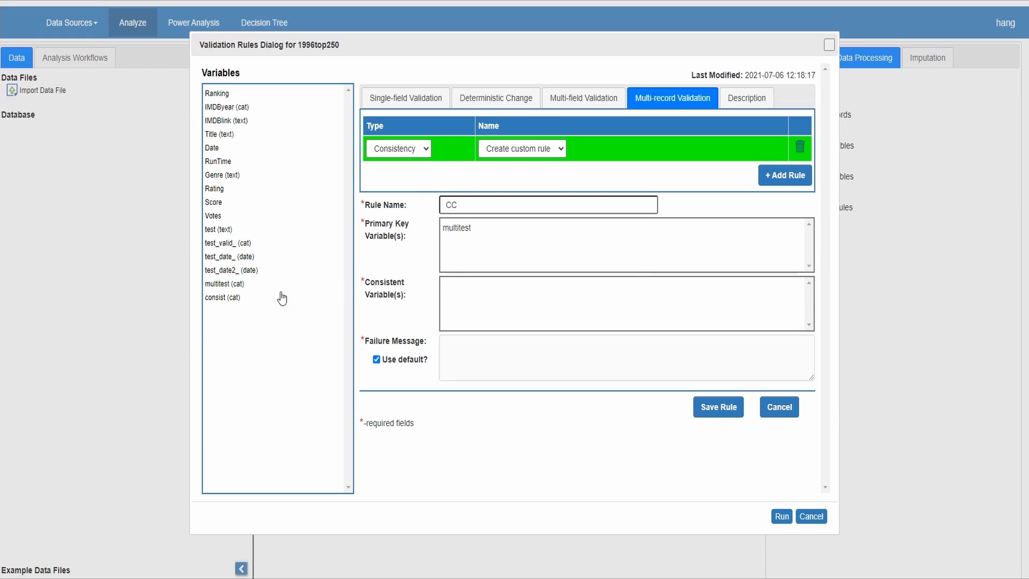
left_click_drag(223, 297, 481, 297)
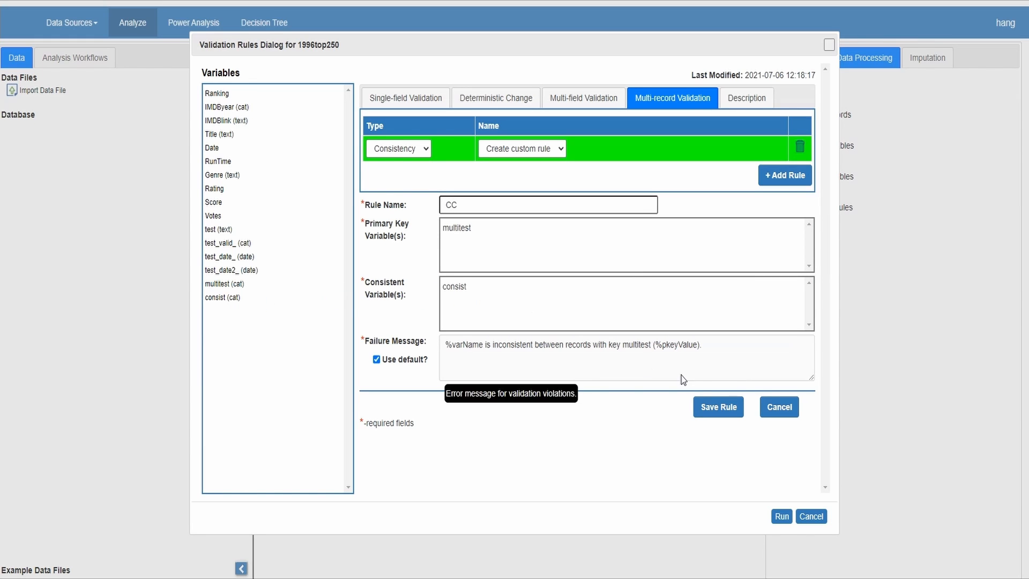
left_click(720, 408)
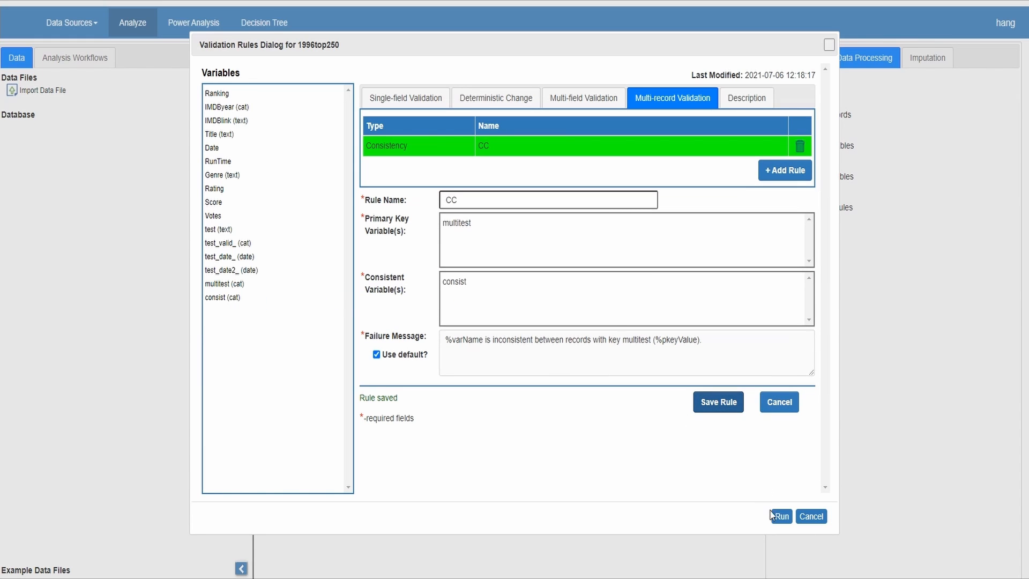
Run the CC consistency rule on the dataset and look through the validated records
left_click(777, 516)
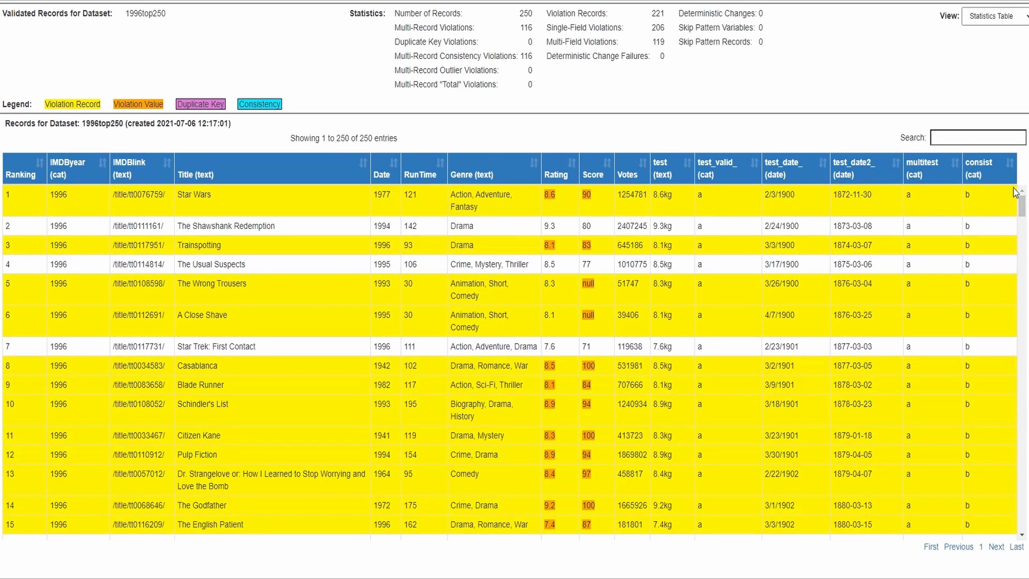
left_click_drag(1022, 206, 1023, 408)
scroll(975, 330, "up", 5)
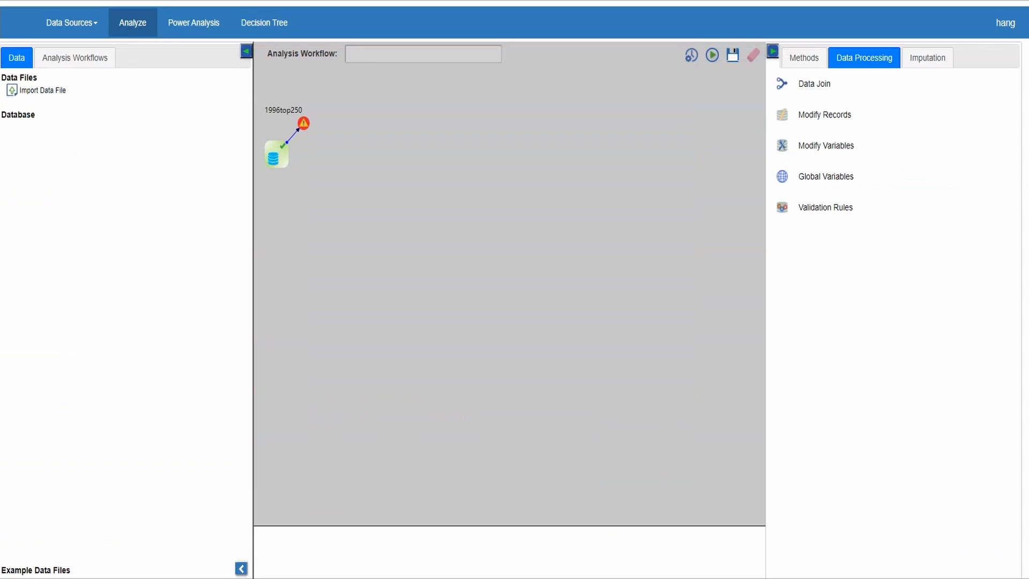
Apply Validation Rules to the 1996top250 dataset again and open the Rating variable's Rating-range rule
left_click_drag(779, 210, 280, 161)
left_click(210, 193)
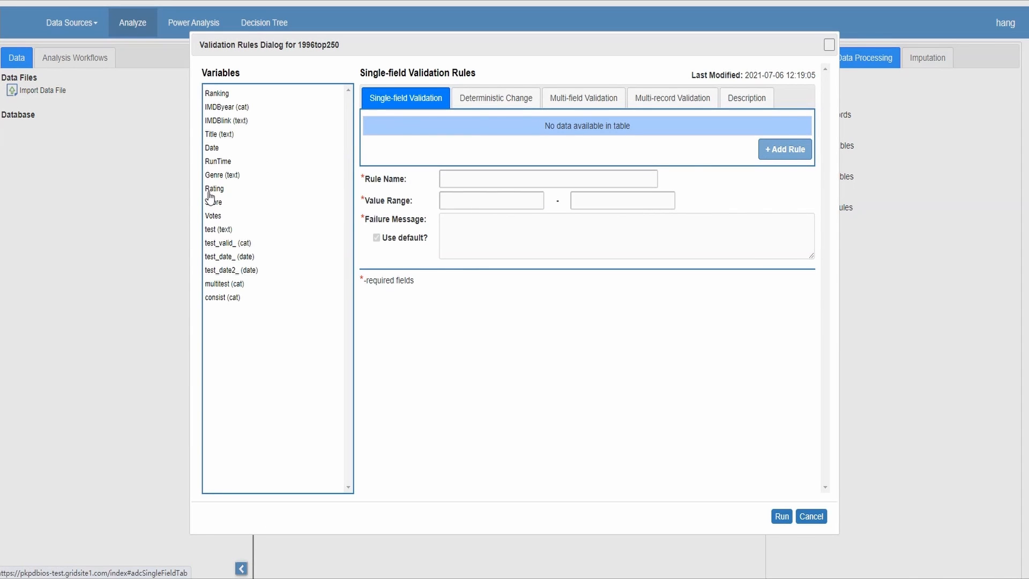
left_click(408, 142)
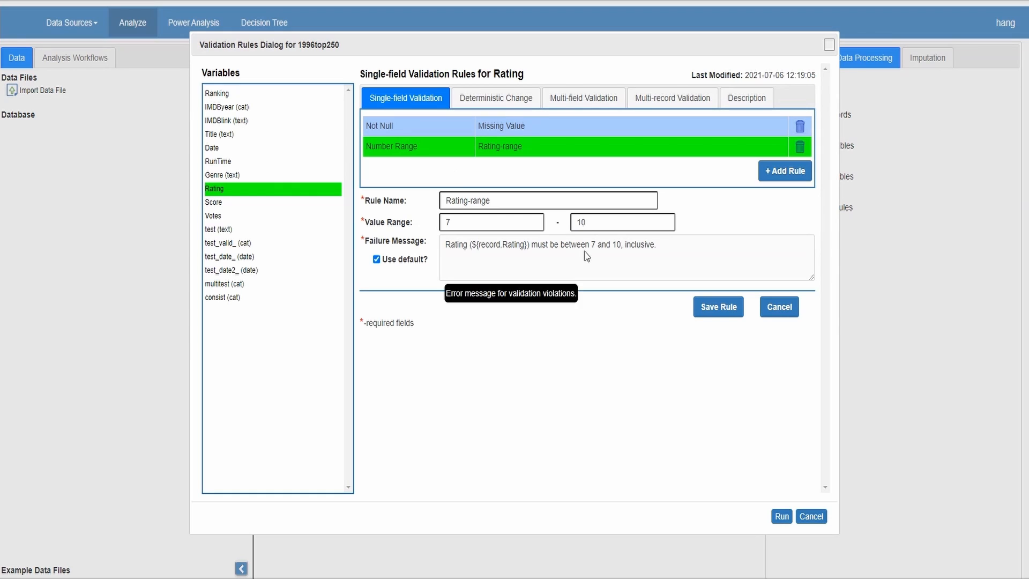
Add a custom deterministic change rule named R for the Rating variable with the expression "return -1"
left_click(496, 99)
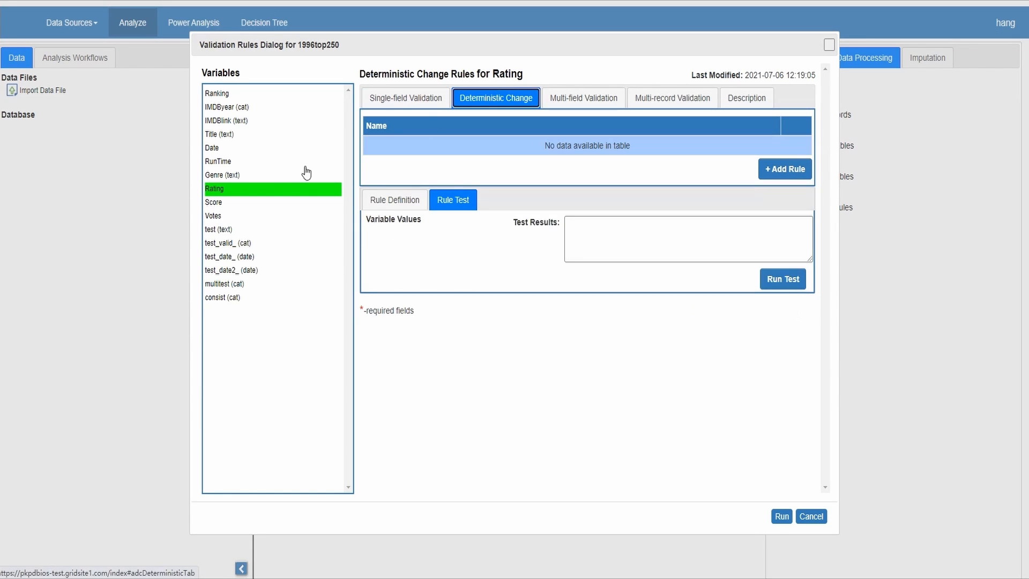
left_click(230, 191)
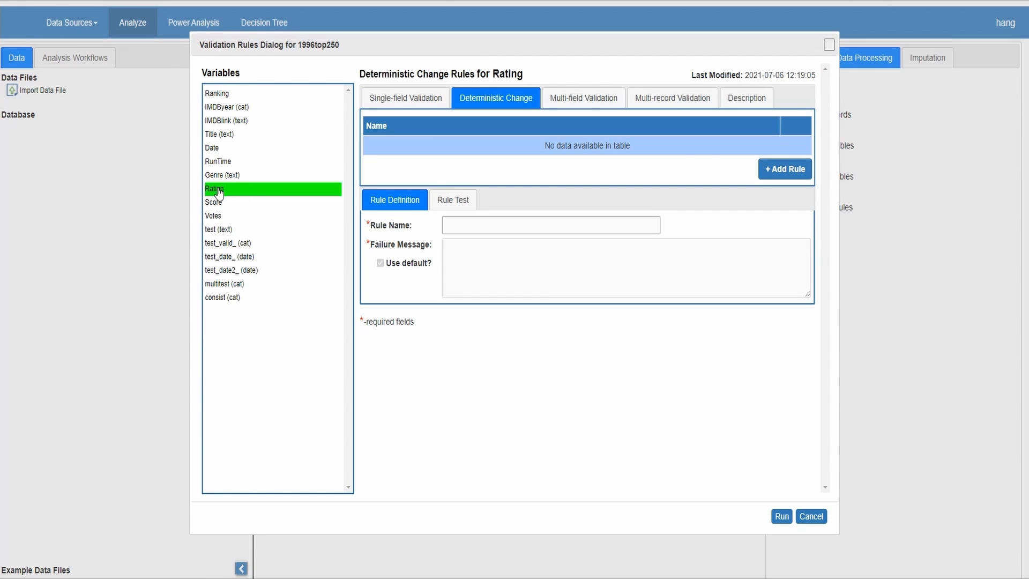
left_click(781, 170)
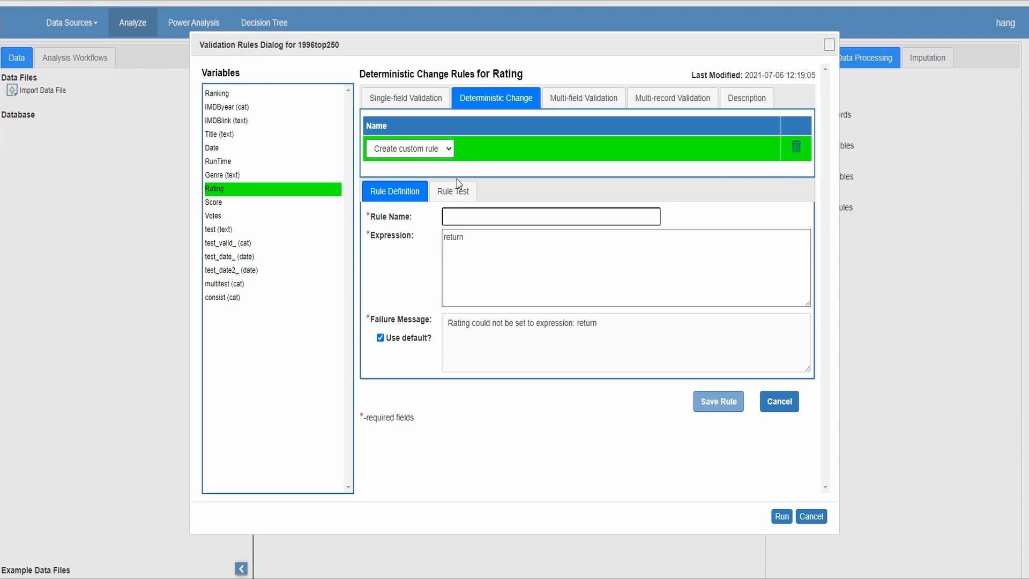
left_click(466, 219)
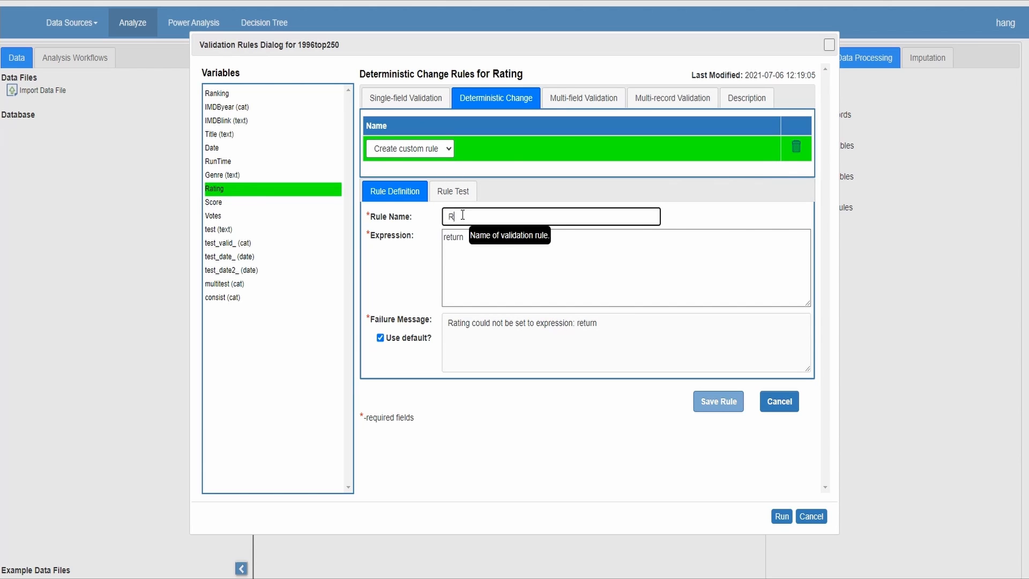
left_click(474, 241)
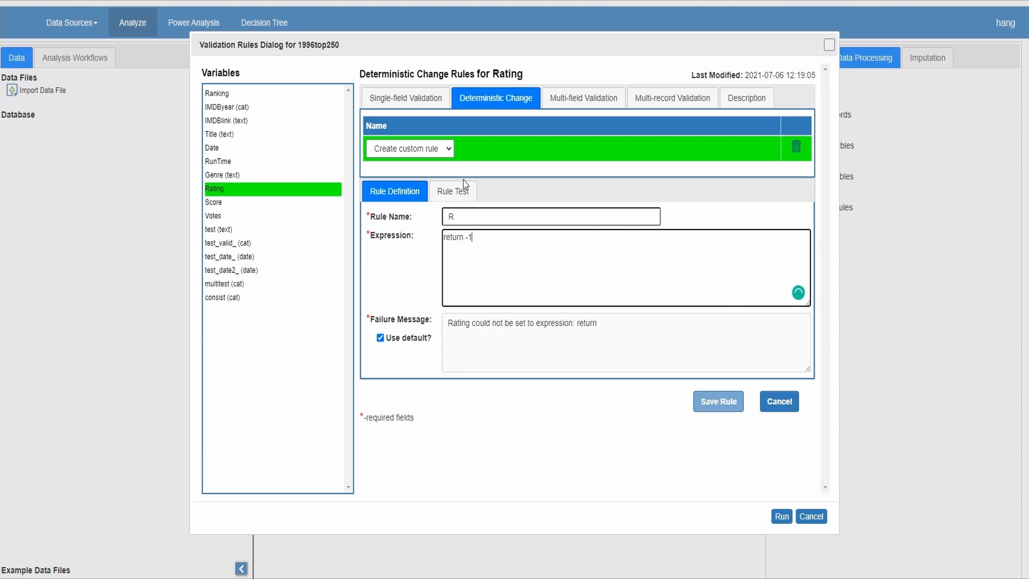
Test the deterministic change rule R and save it
left_click(453, 191)
left_click(797, 275)
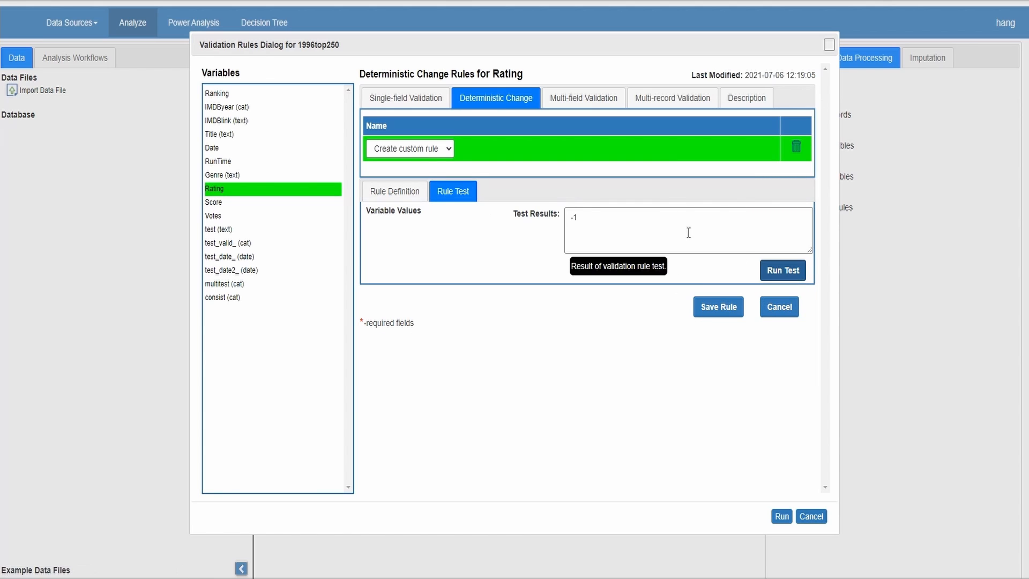
left_click(709, 309)
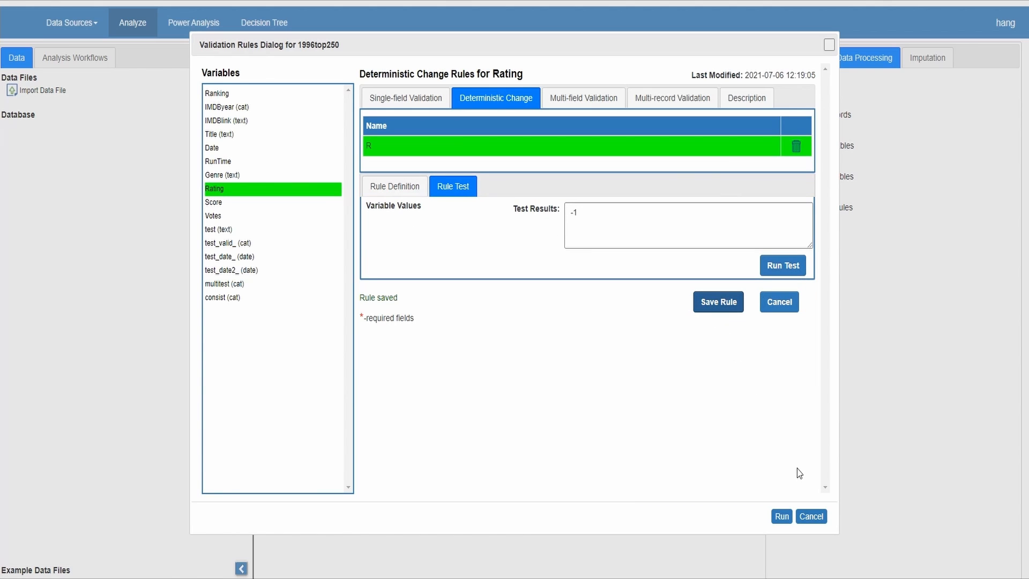
Run the rules on the dataset and look through the resulting records sorted by Rating in ascending order
left_click(782, 516)
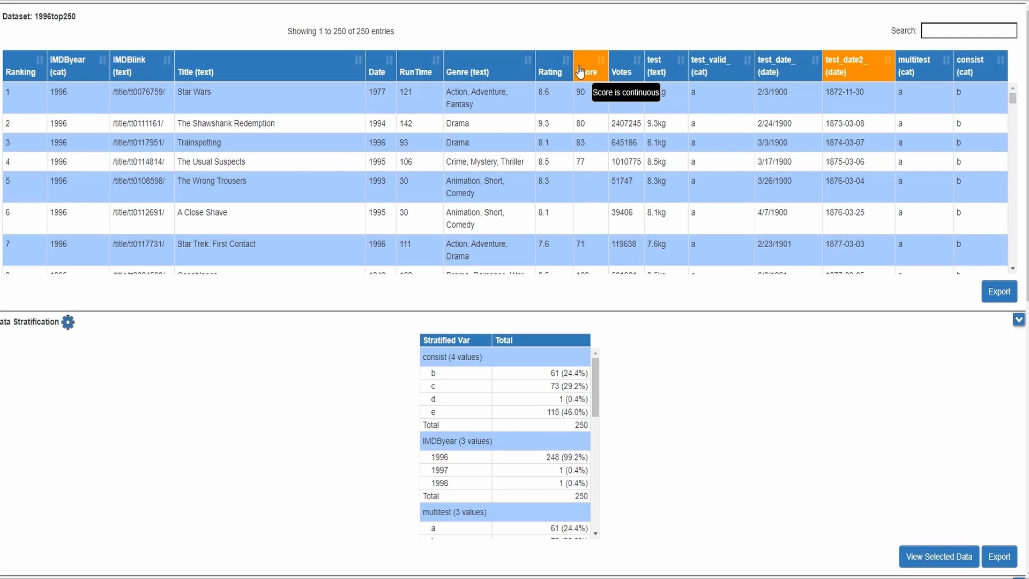
left_click(552, 64)
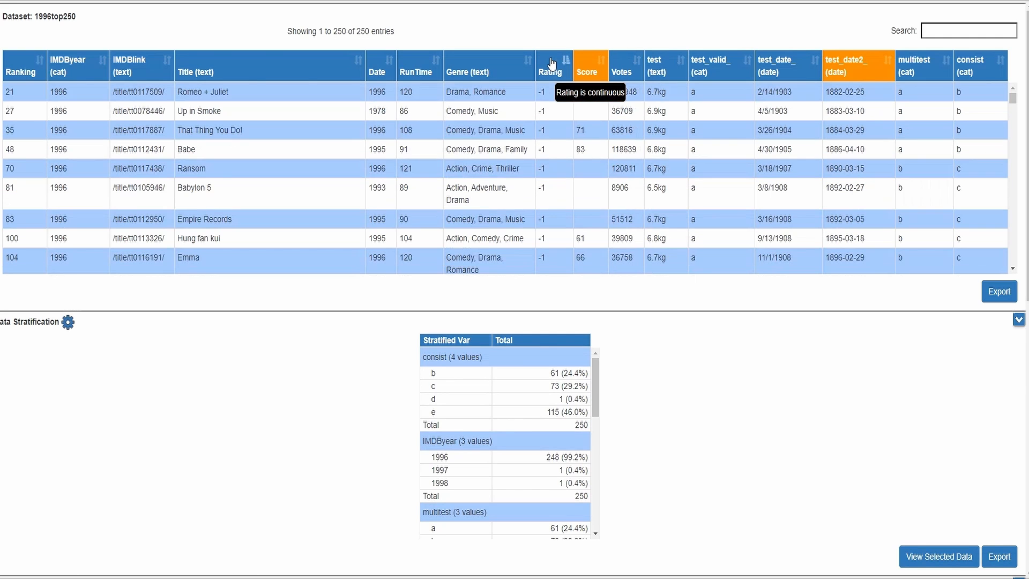
scroll(552, 205, "down", 5)
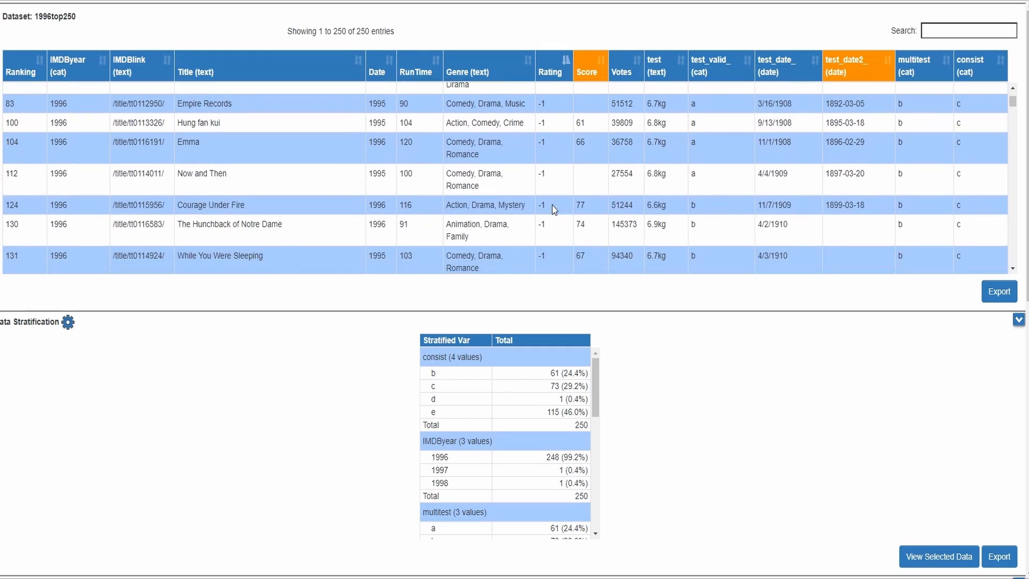
scroll(553, 203, "down", 4)
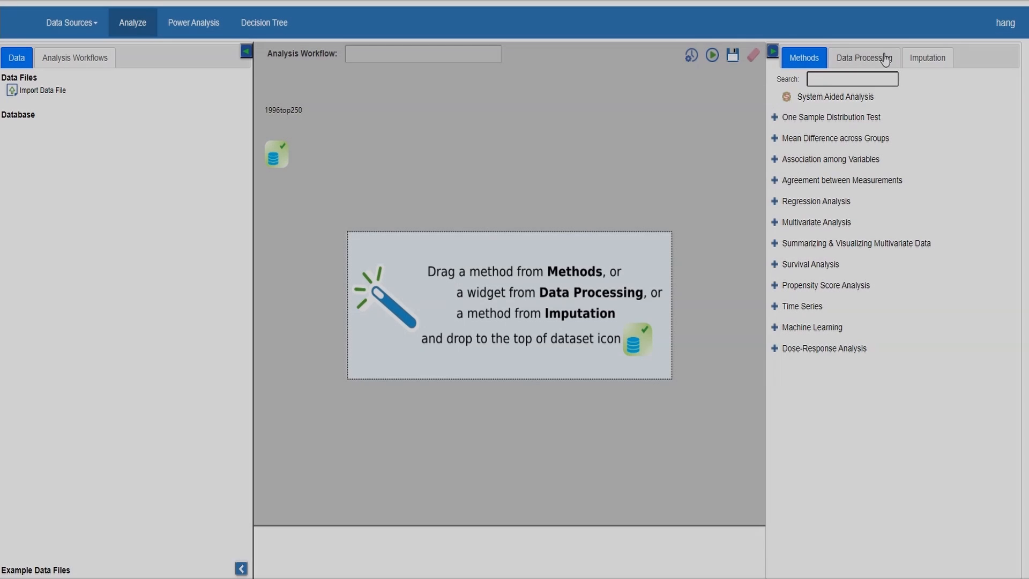
Run Validation Rules on the 1996top250 dataset without adding any rule and open the validated records for editing
left_click(872, 55)
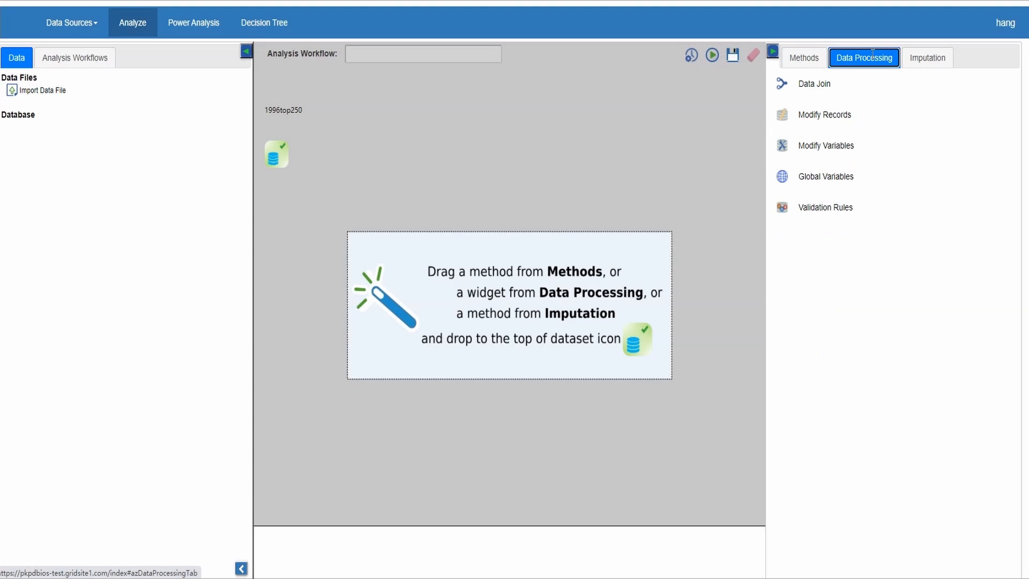
left_click_drag(787, 212, 284, 171)
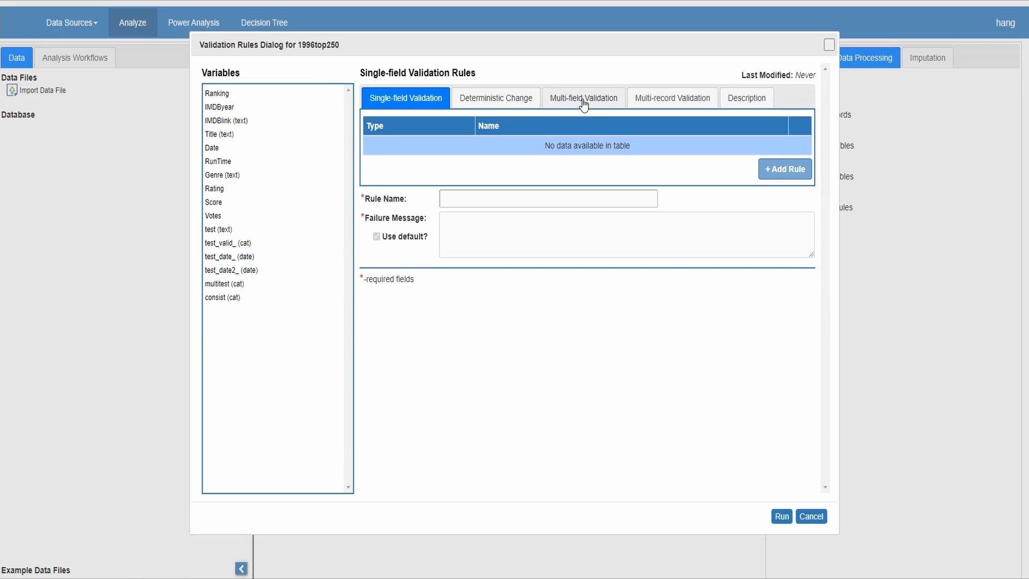
left_click(782, 516)
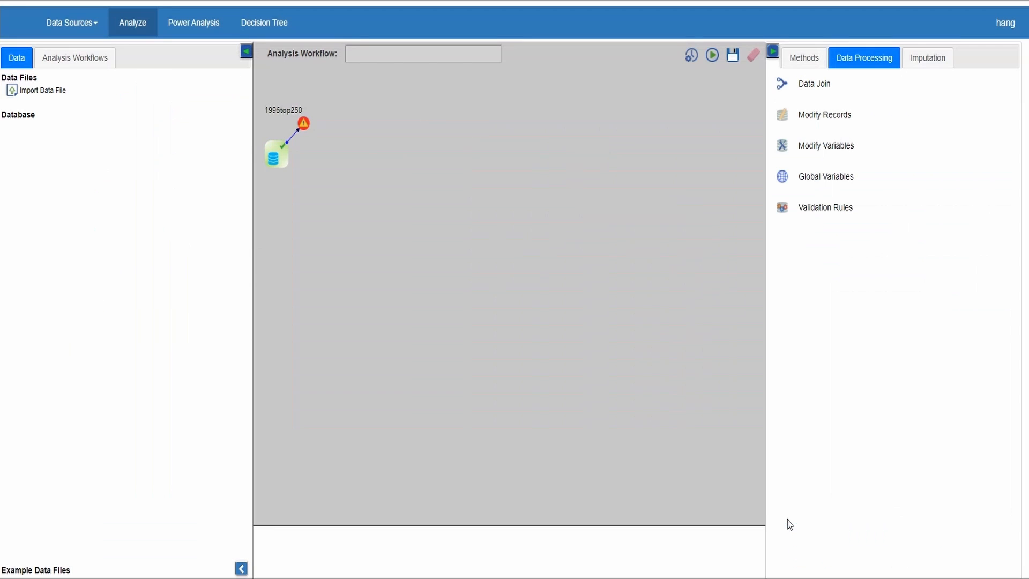
right_click(307, 127)
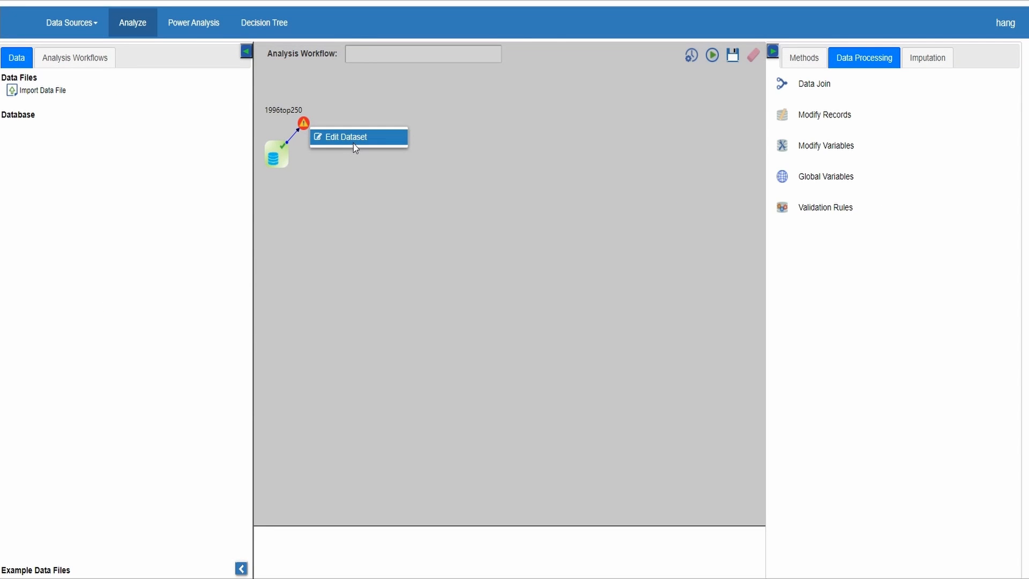
left_click(354, 147)
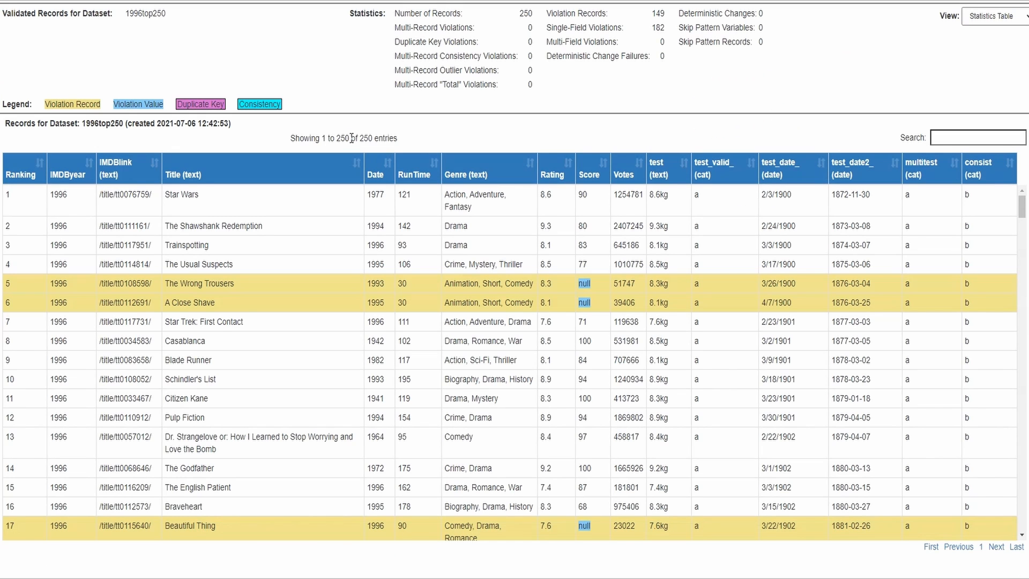
Set the missing Score of The Wrong Trousers to 70 and save the changes as a corrected dataset
right_click(585, 282)
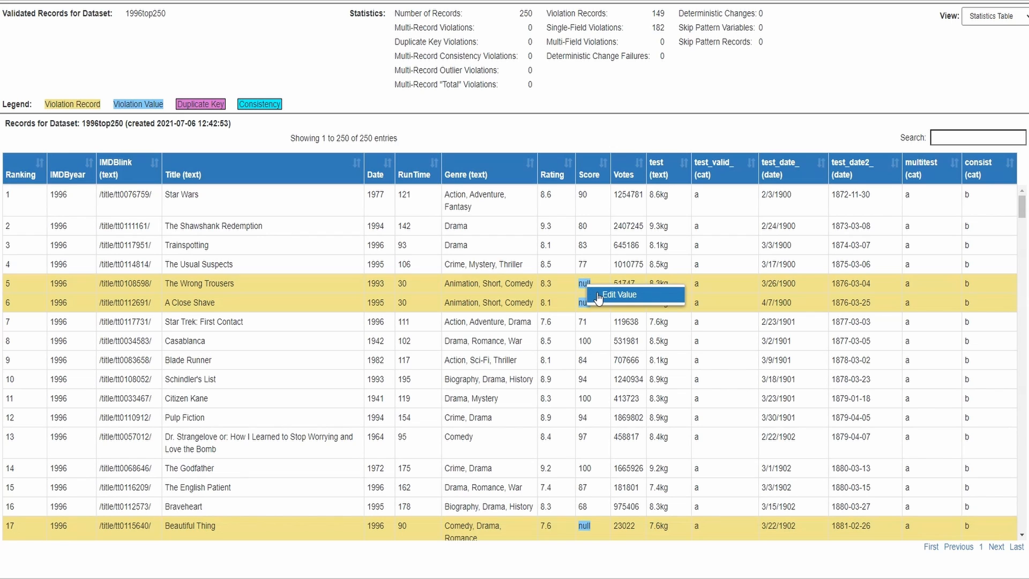
left_click(599, 296)
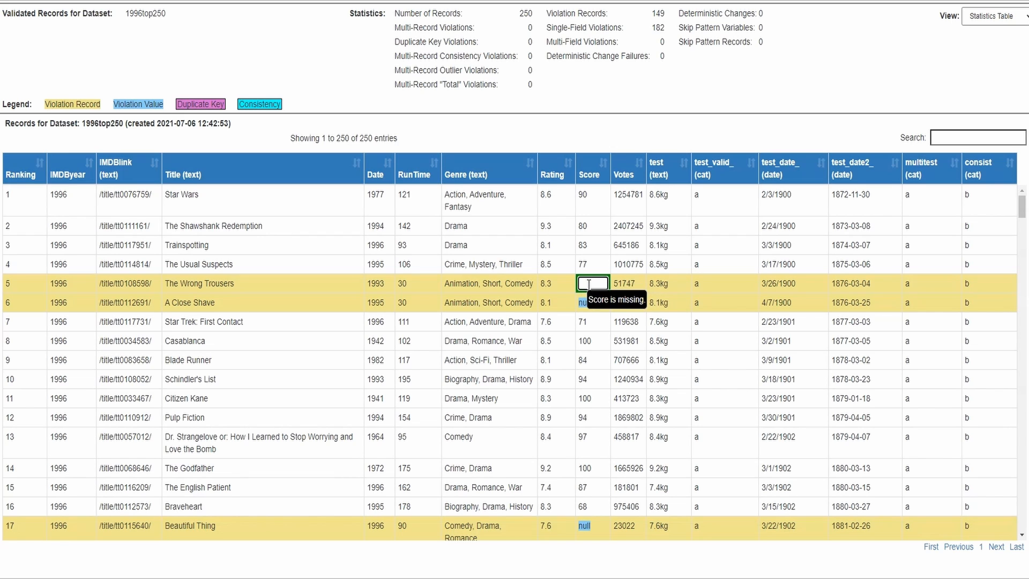
left_click(589, 284)
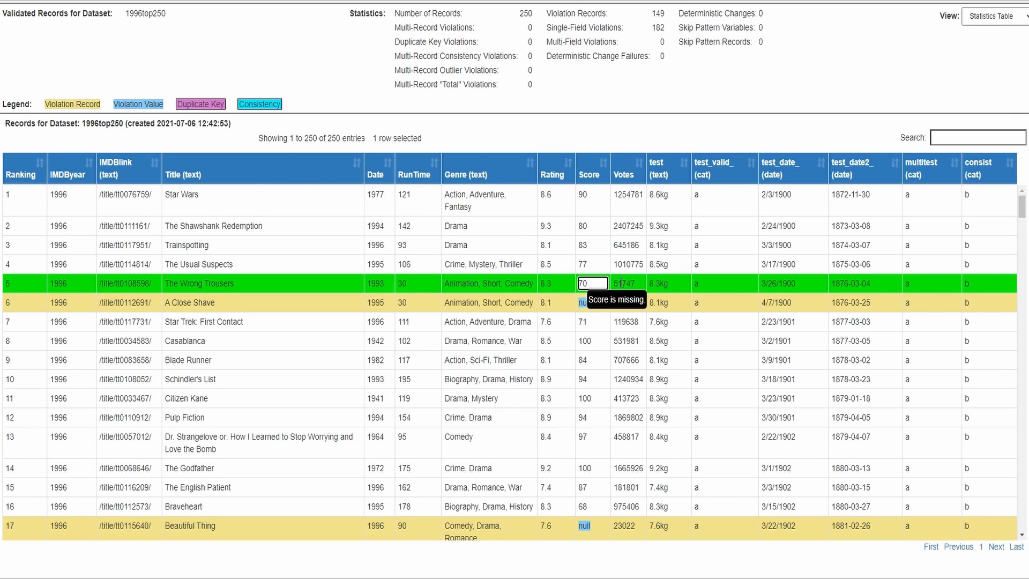
key("Return")
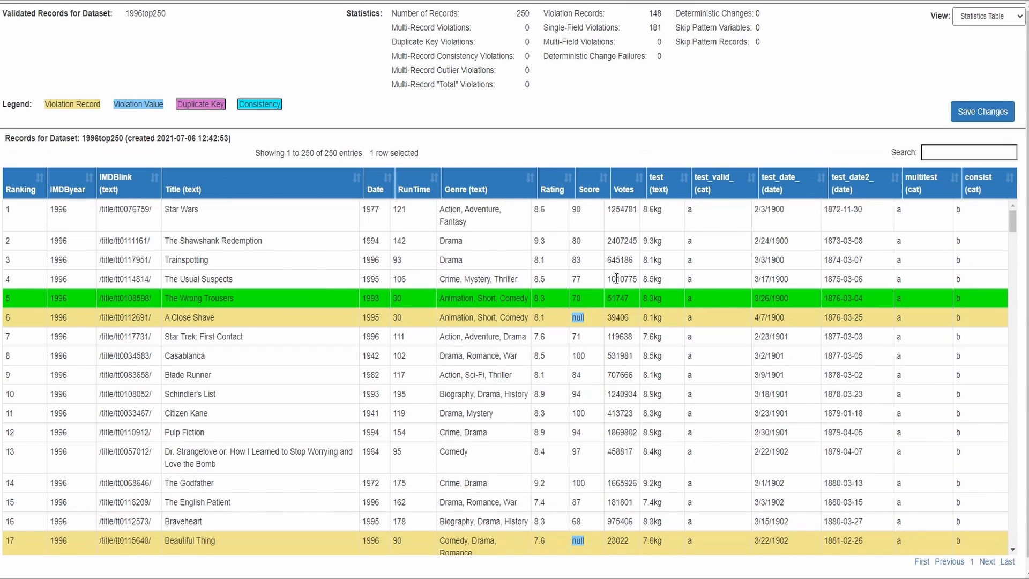
left_click(985, 122)
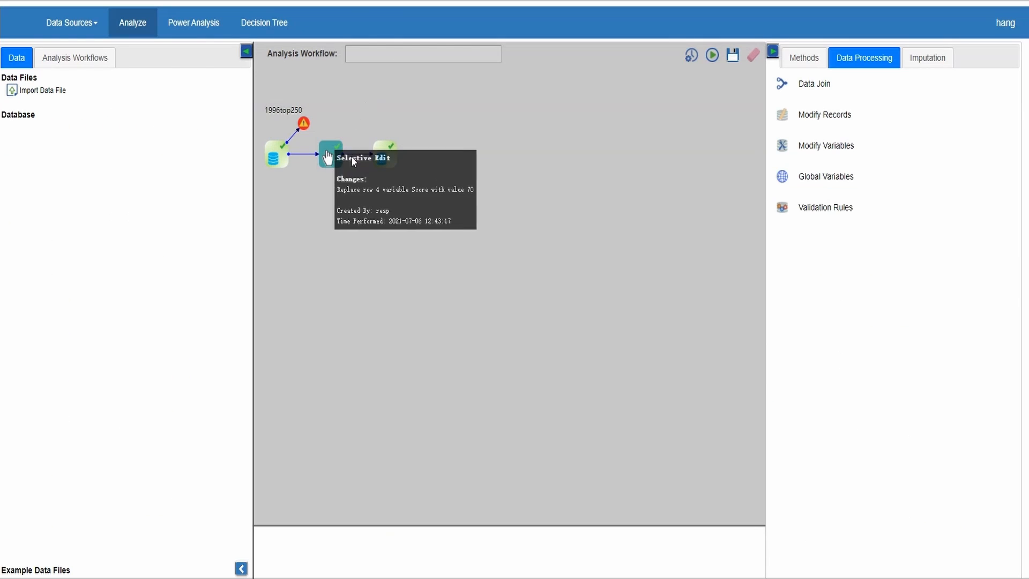
mouse_move(382, 160)
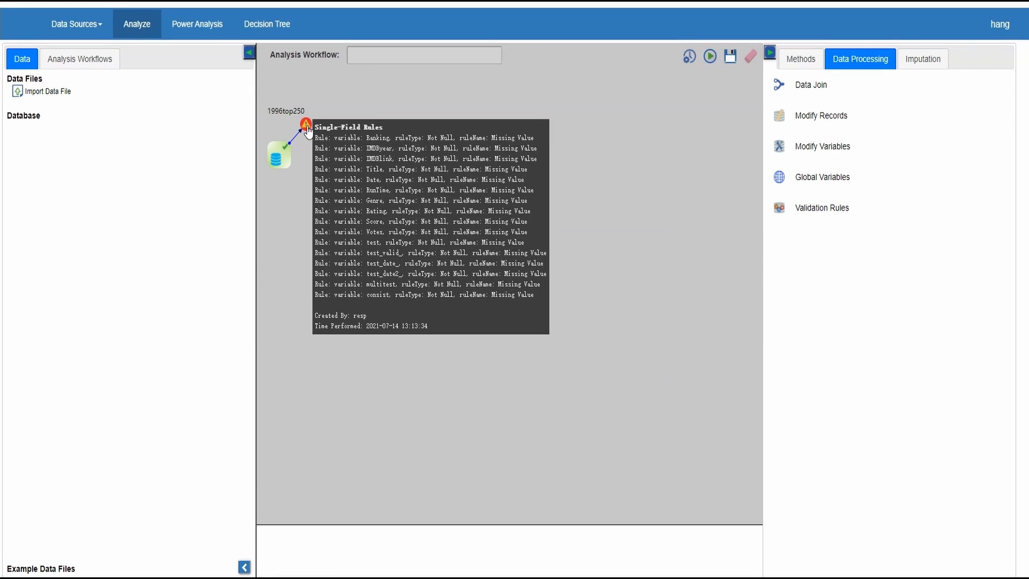
Open the validated records of 1996top250 for editing and replace every null value of the Score variable with 1
right_click(307, 127)
left_click(329, 144)
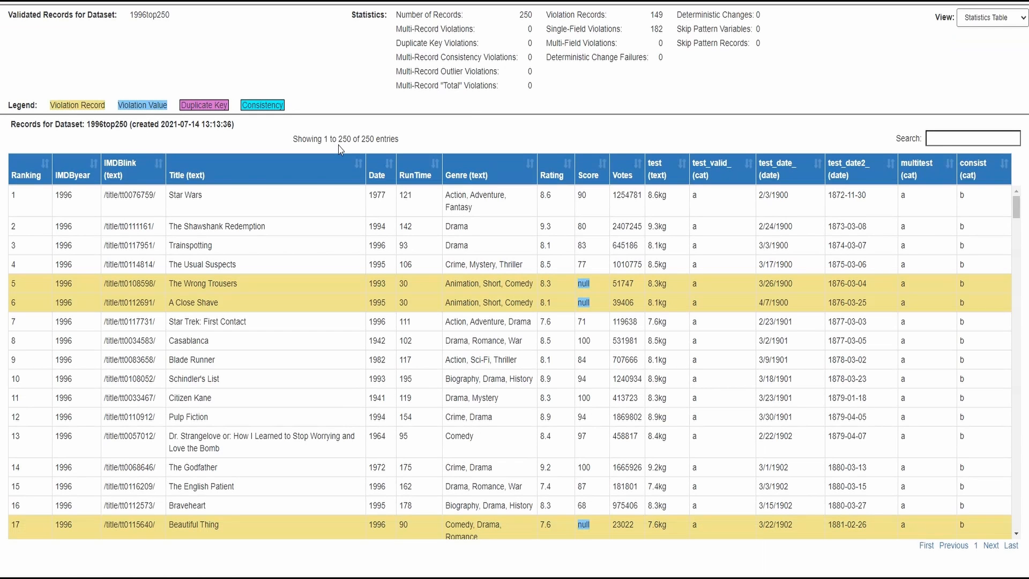
right_click(589, 169)
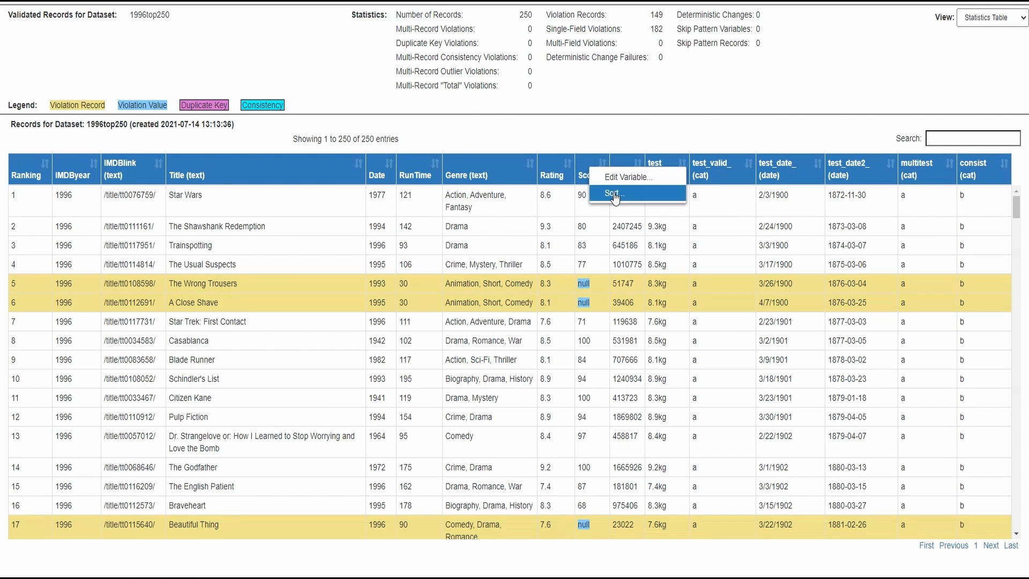
left_click(611, 177)
scroll(609, 218, "down", 4)
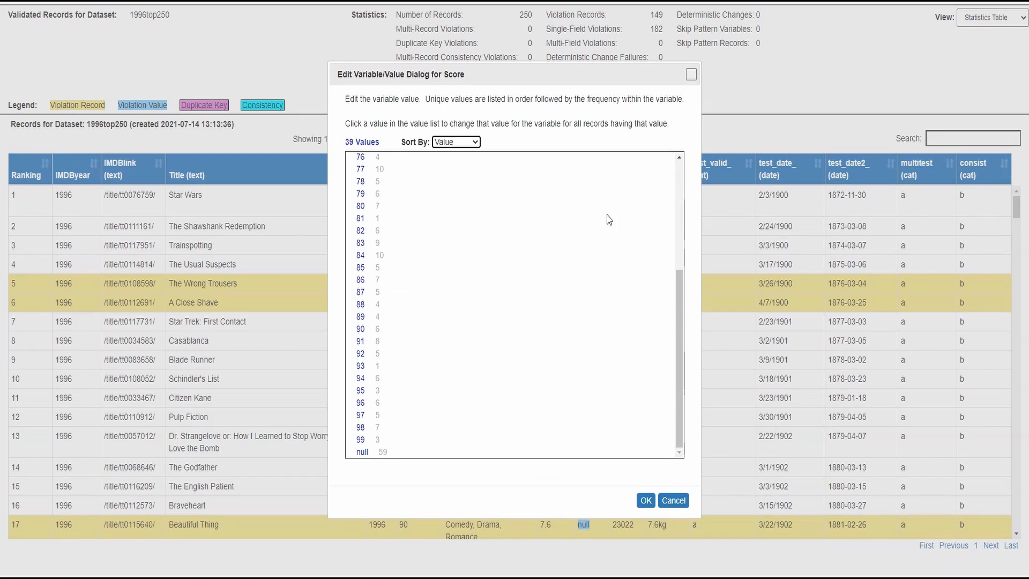
left_click(362, 452)
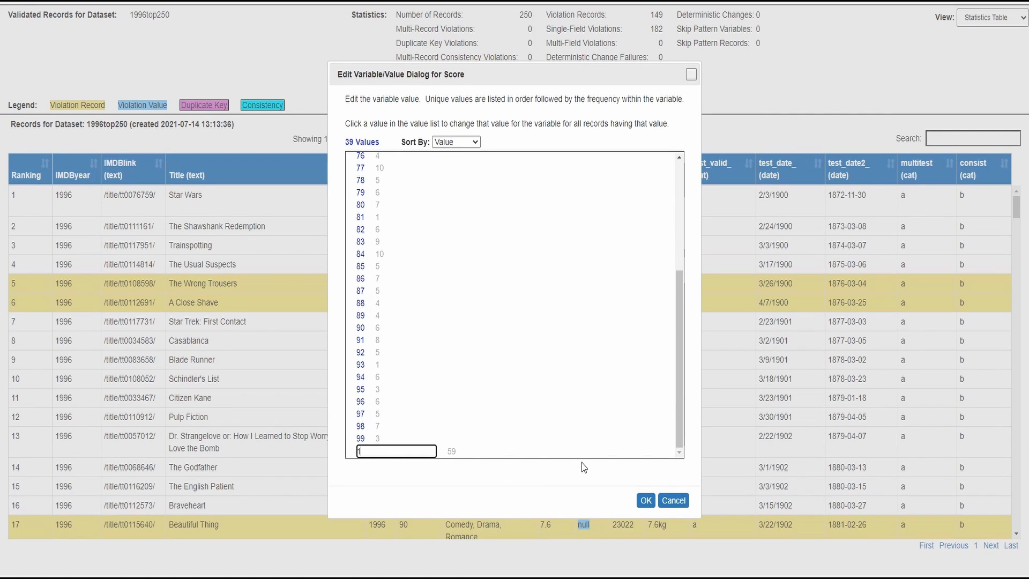
left_click(567, 422)
left_click(646, 500)
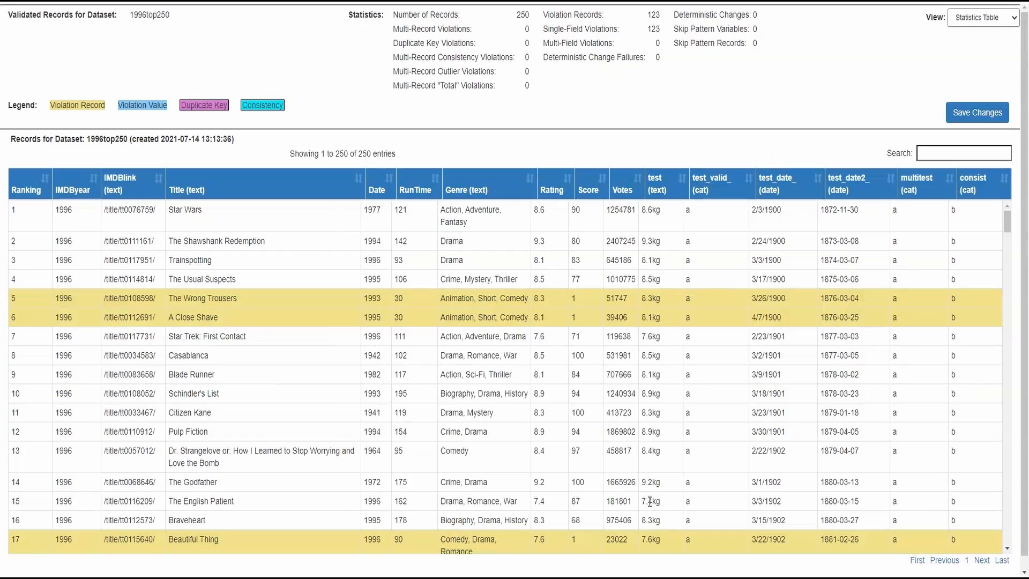
Sort the edited records by Score in ascending order and look through the replaced values
left_click(599, 185)
scroll(589, 236, "down", 5)
scroll(587, 250, "down", 10)
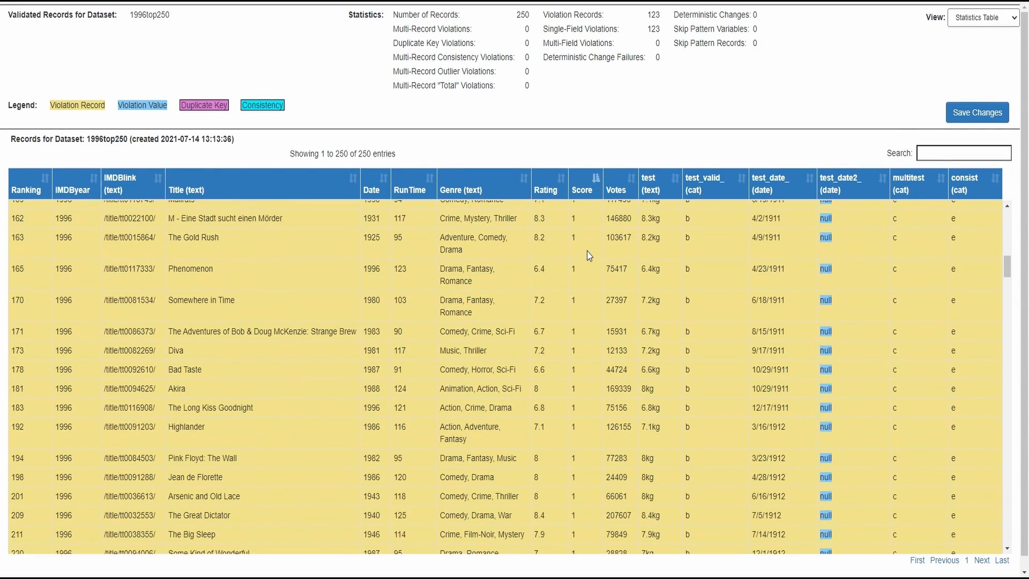
Save the Score changes and open the corrected dataset from the workflow
left_click(962, 116)
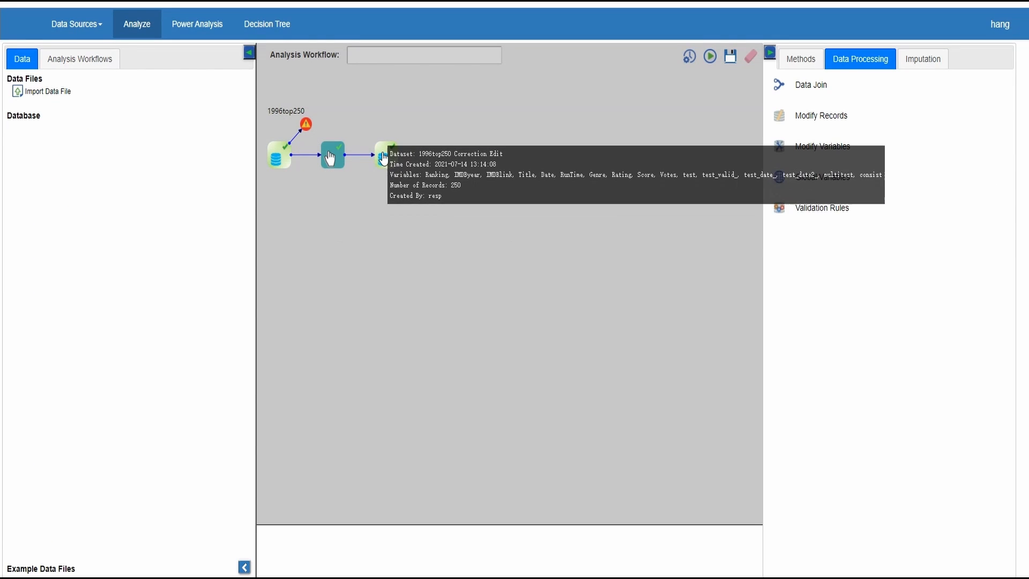
left_click(386, 156)
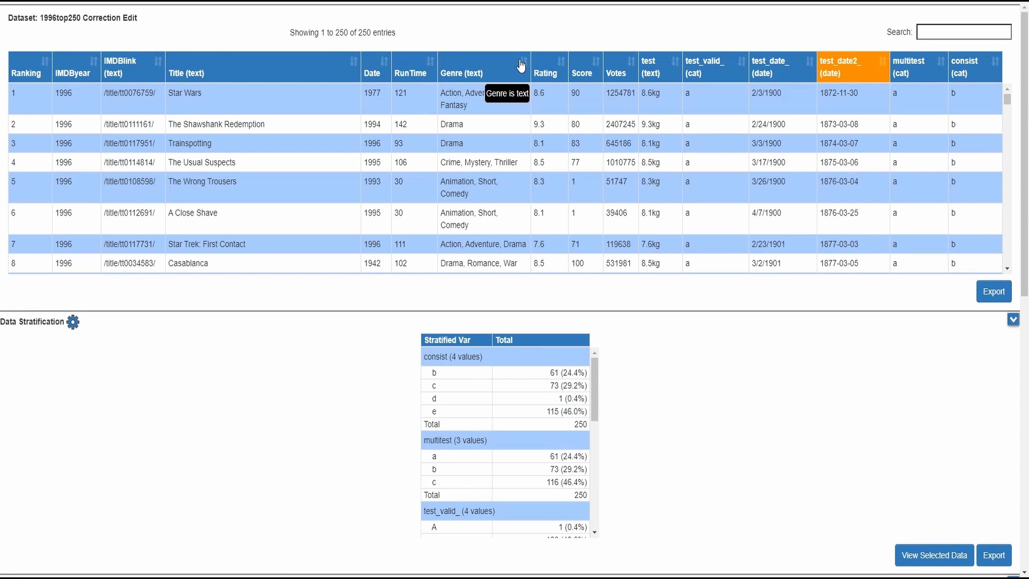